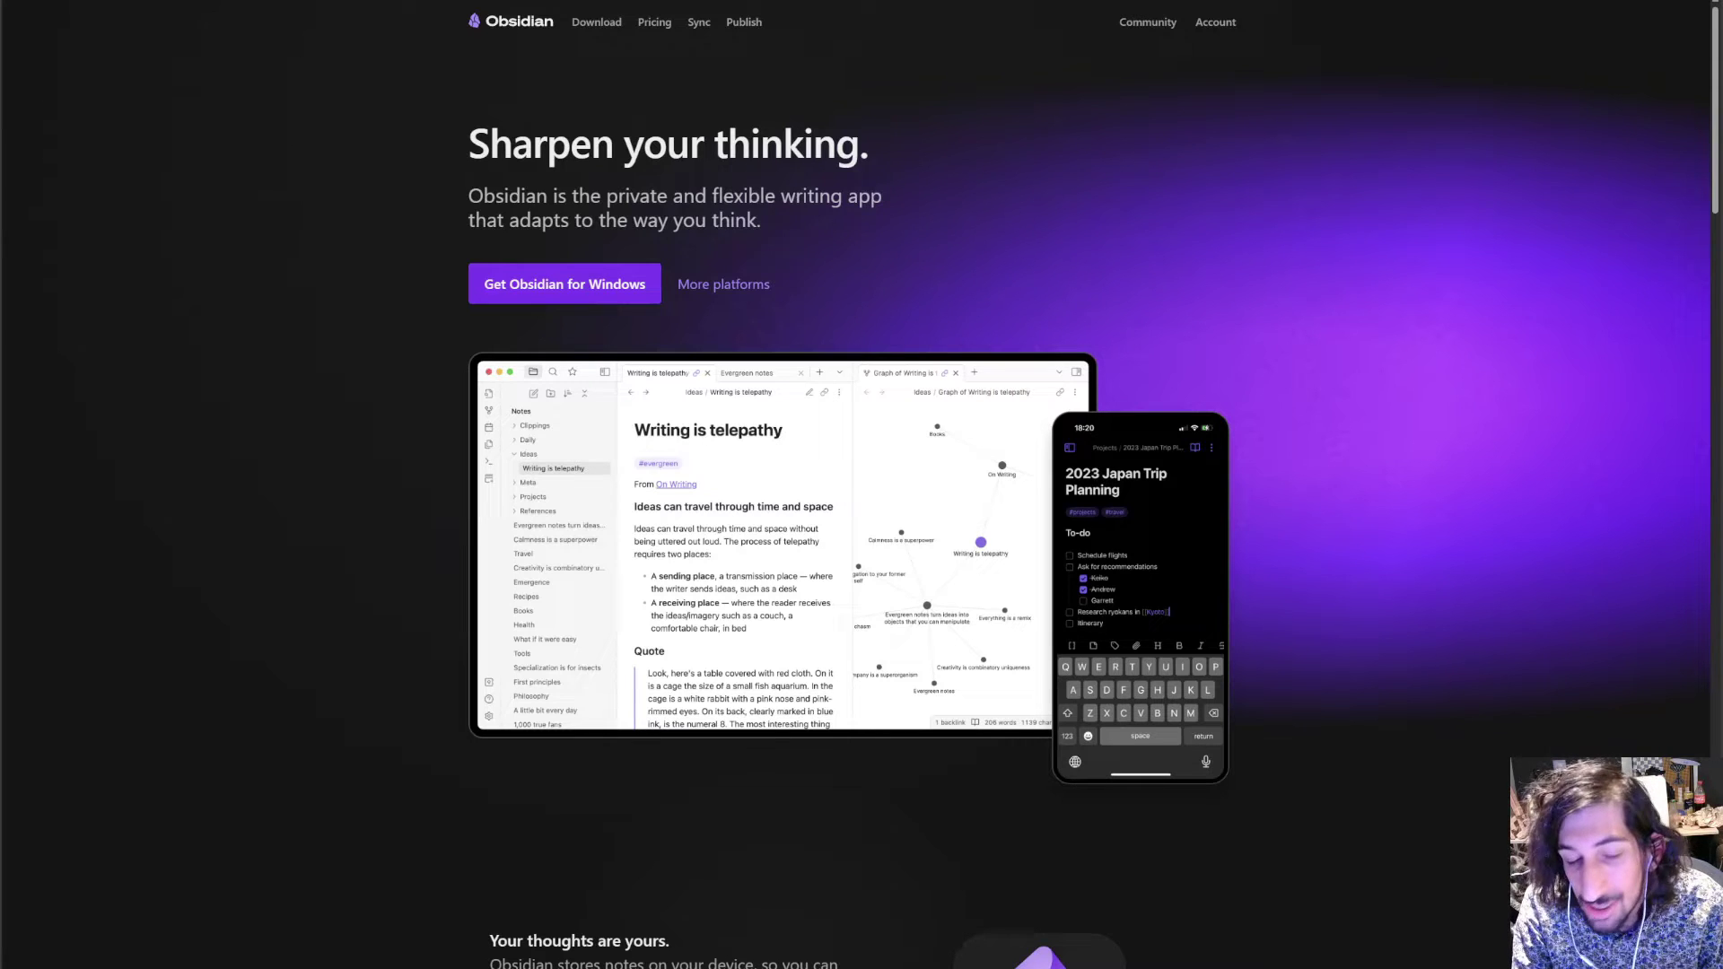
Step: Switch to SiYuan's 2023-10-18 daily note, then show and hide the linked-notes graph
key("alt+Tab")
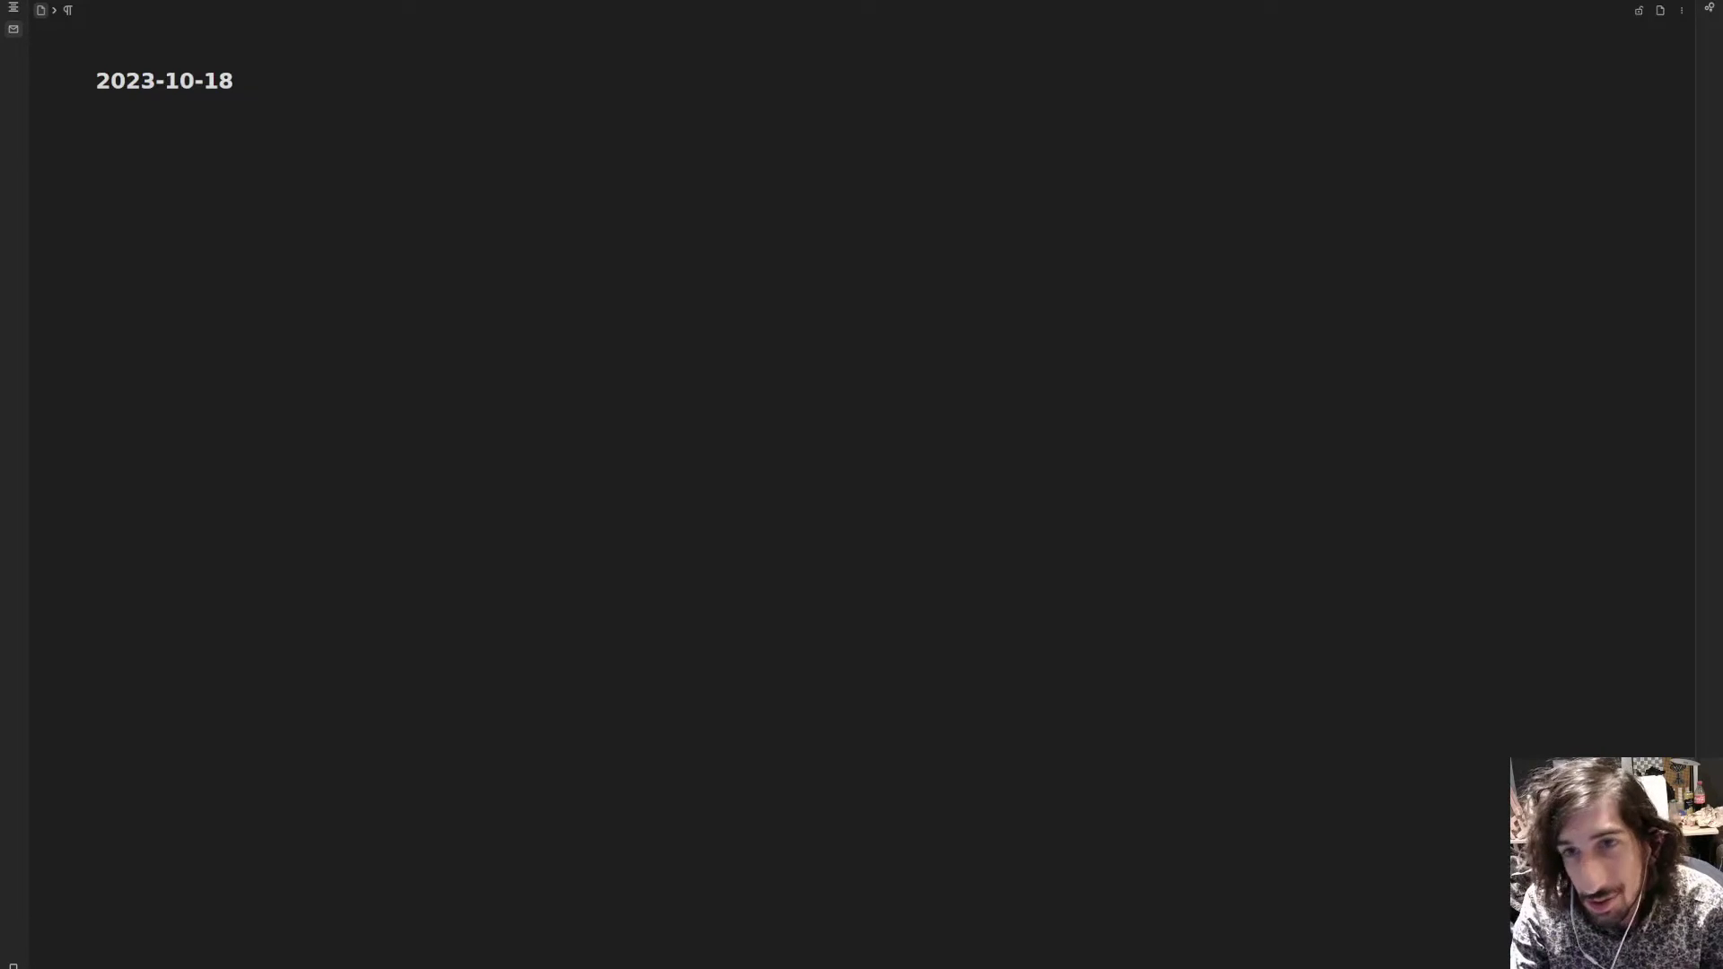
left_click(1709, 7)
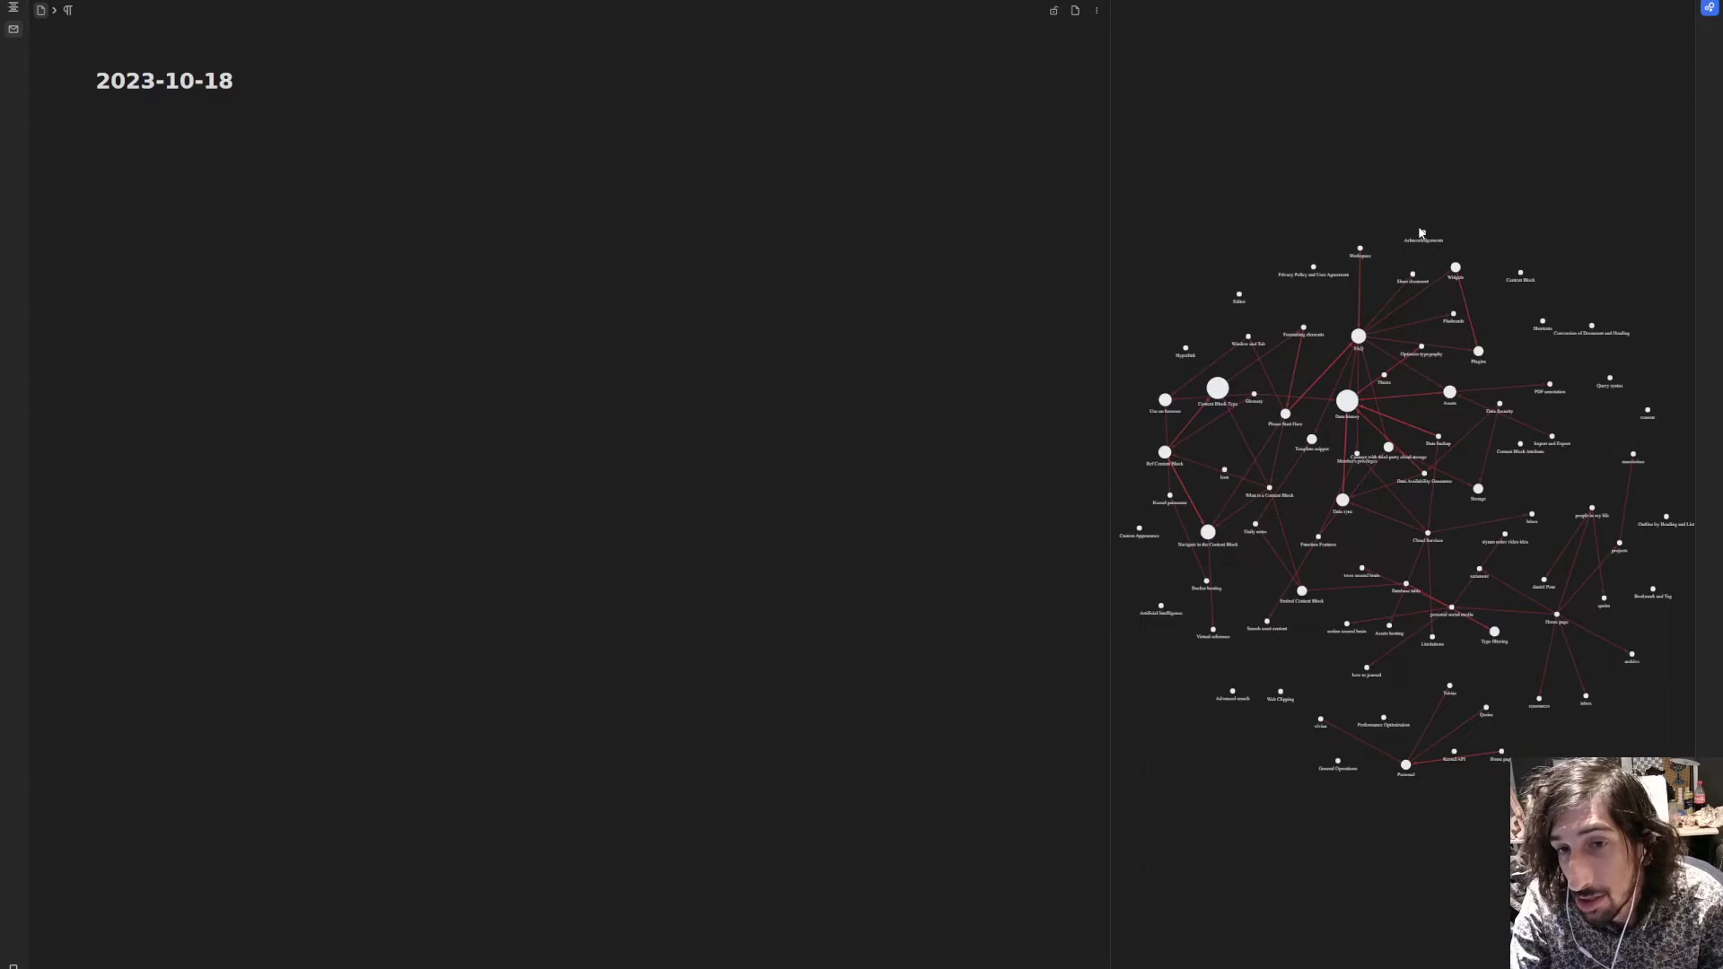
left_click(1709, 7)
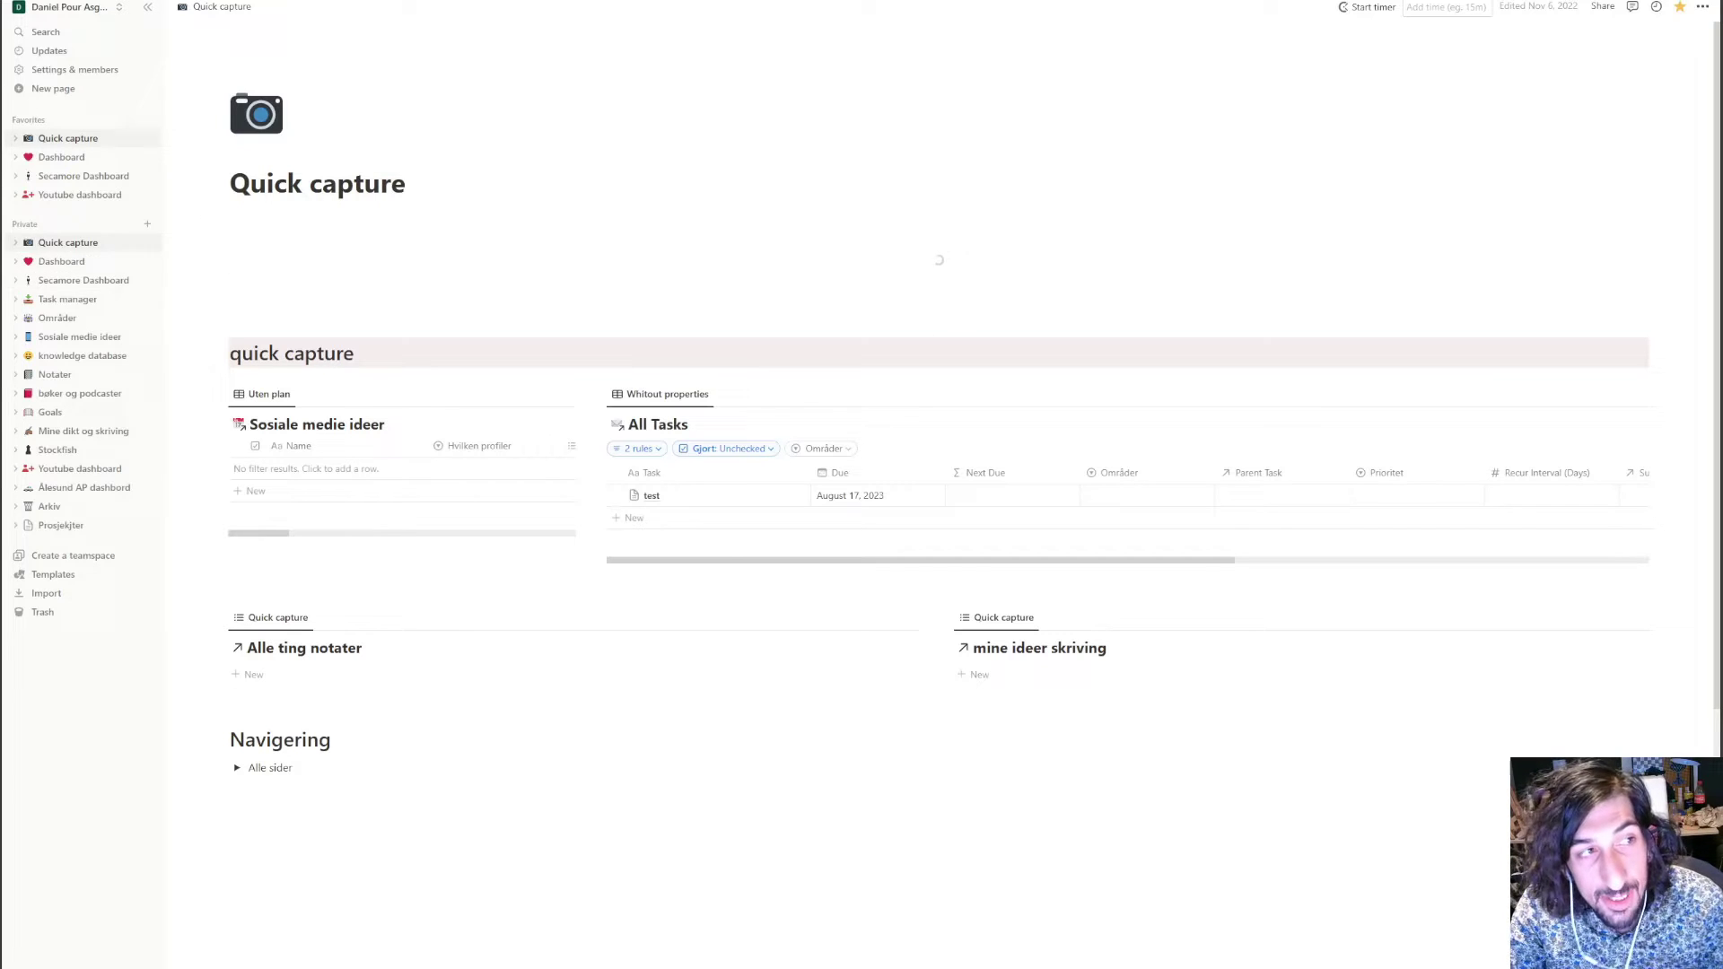
Step: Open the Notion Dashboard and preview its Daglig oppgaver and Task manager links
left_click(61, 261)
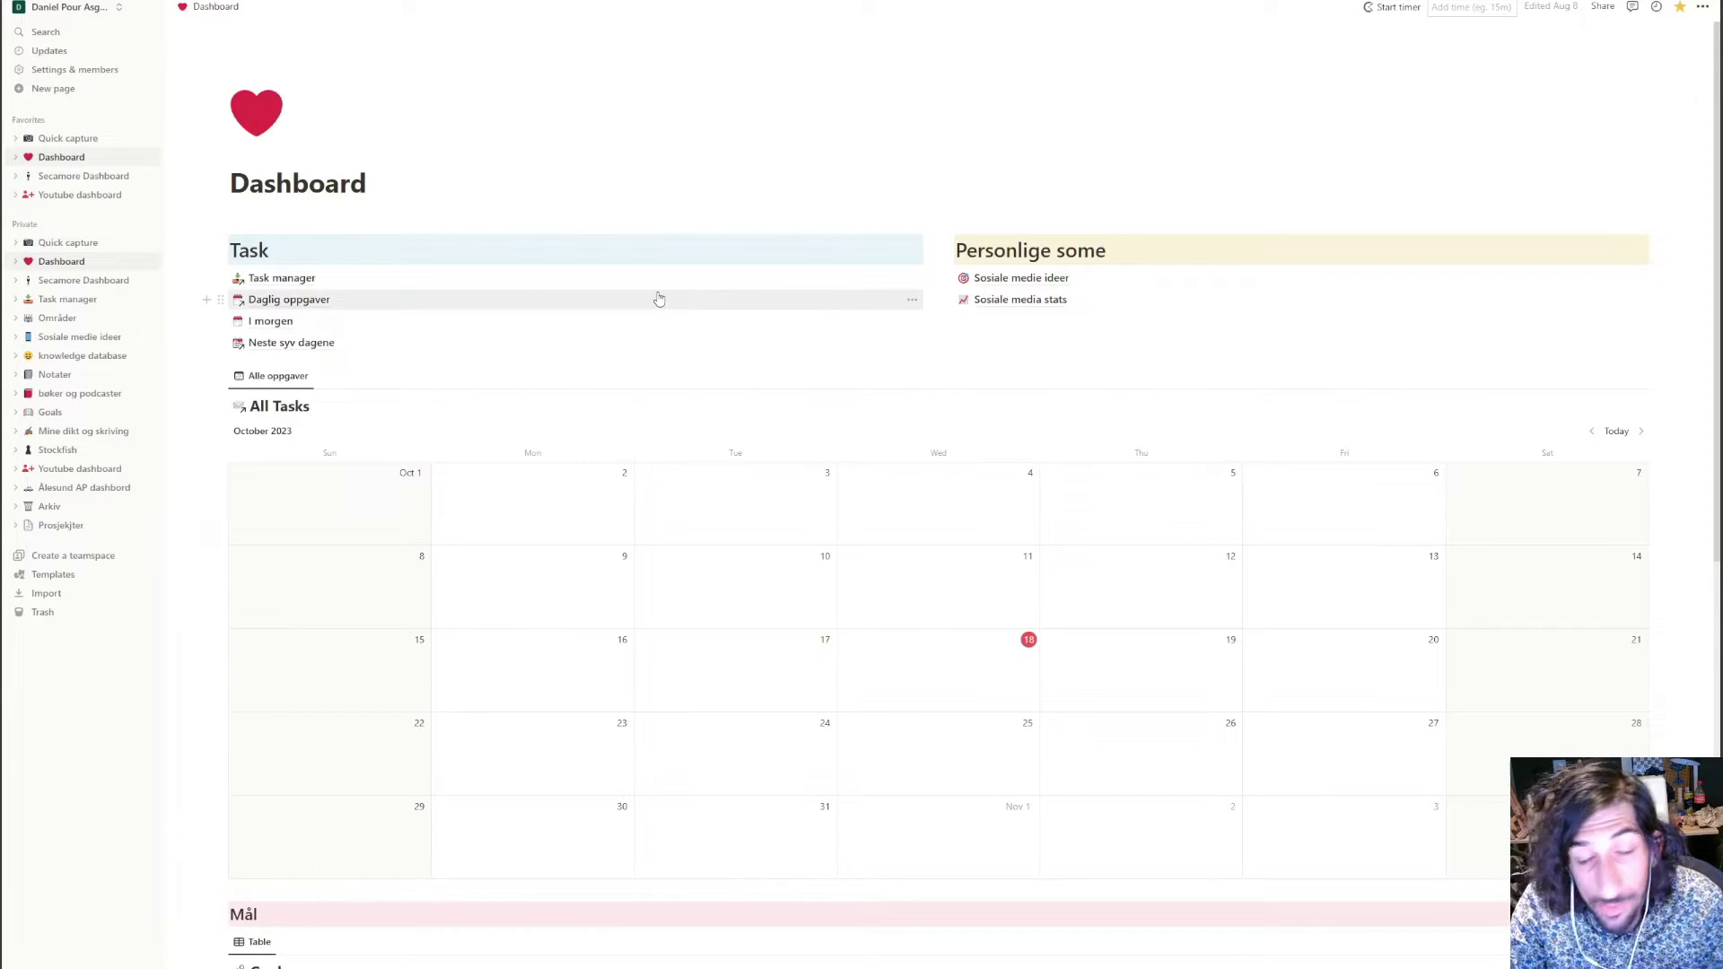
mouse_move(662, 297)
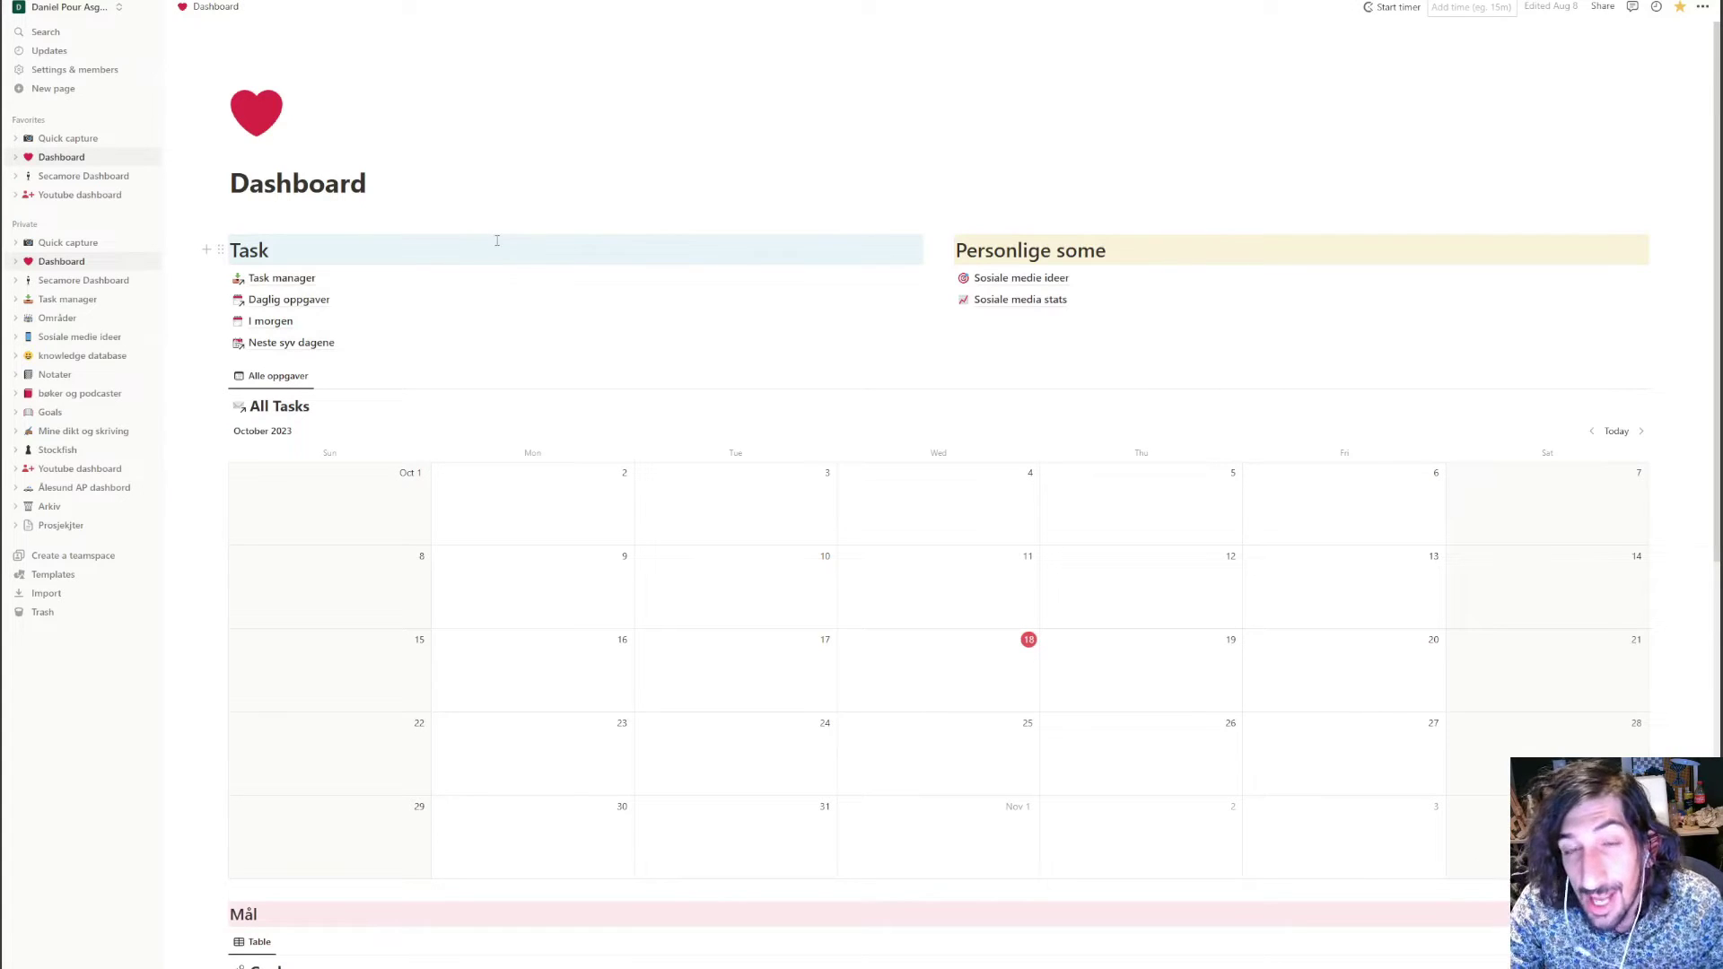
mouse_move(476, 276)
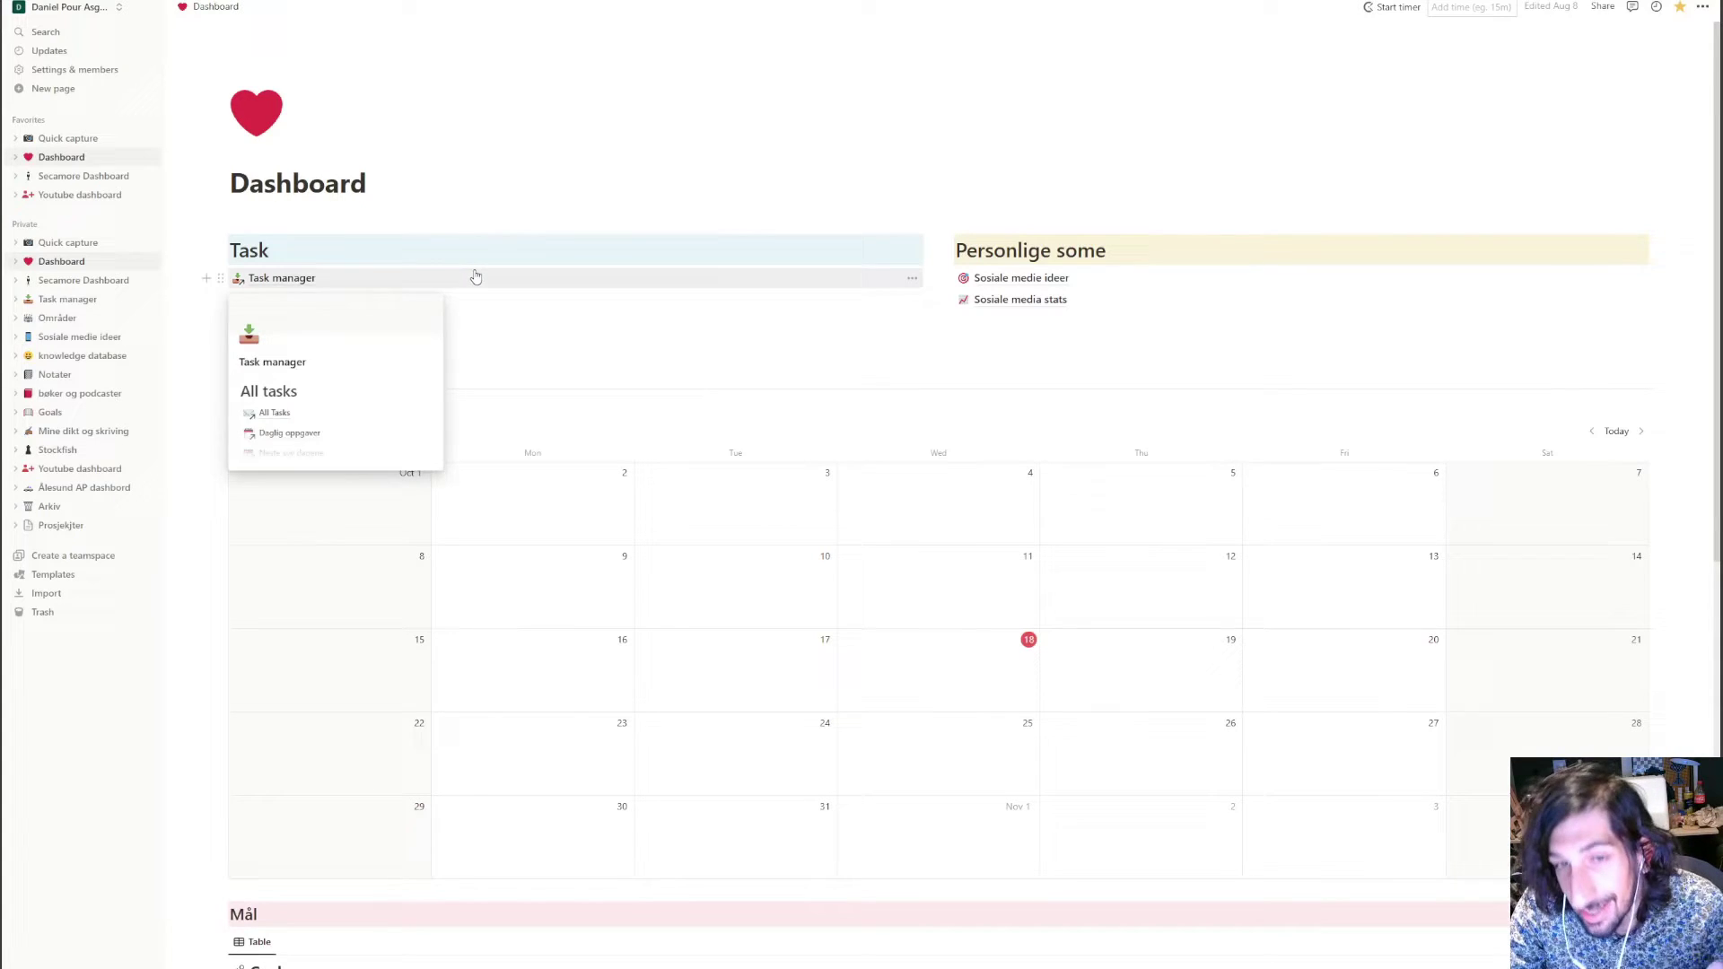
left_click(92, 299)
left_click(90, 280)
left_click(89, 356)
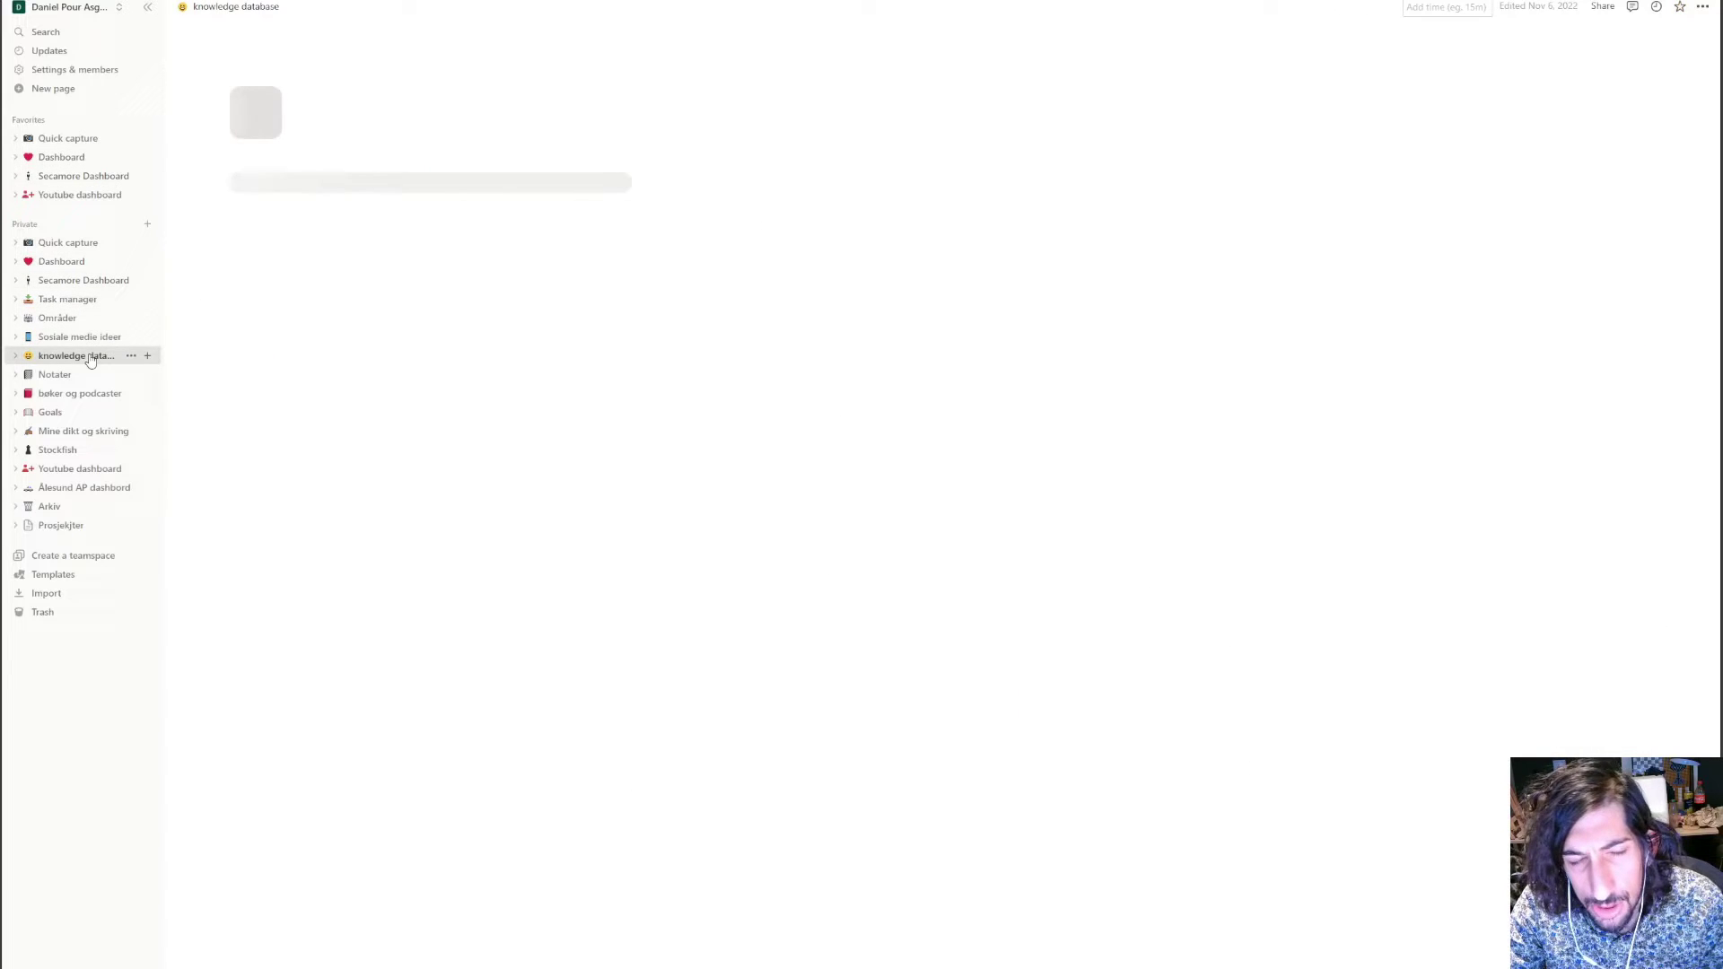
scroll(481, 373, "down", 10)
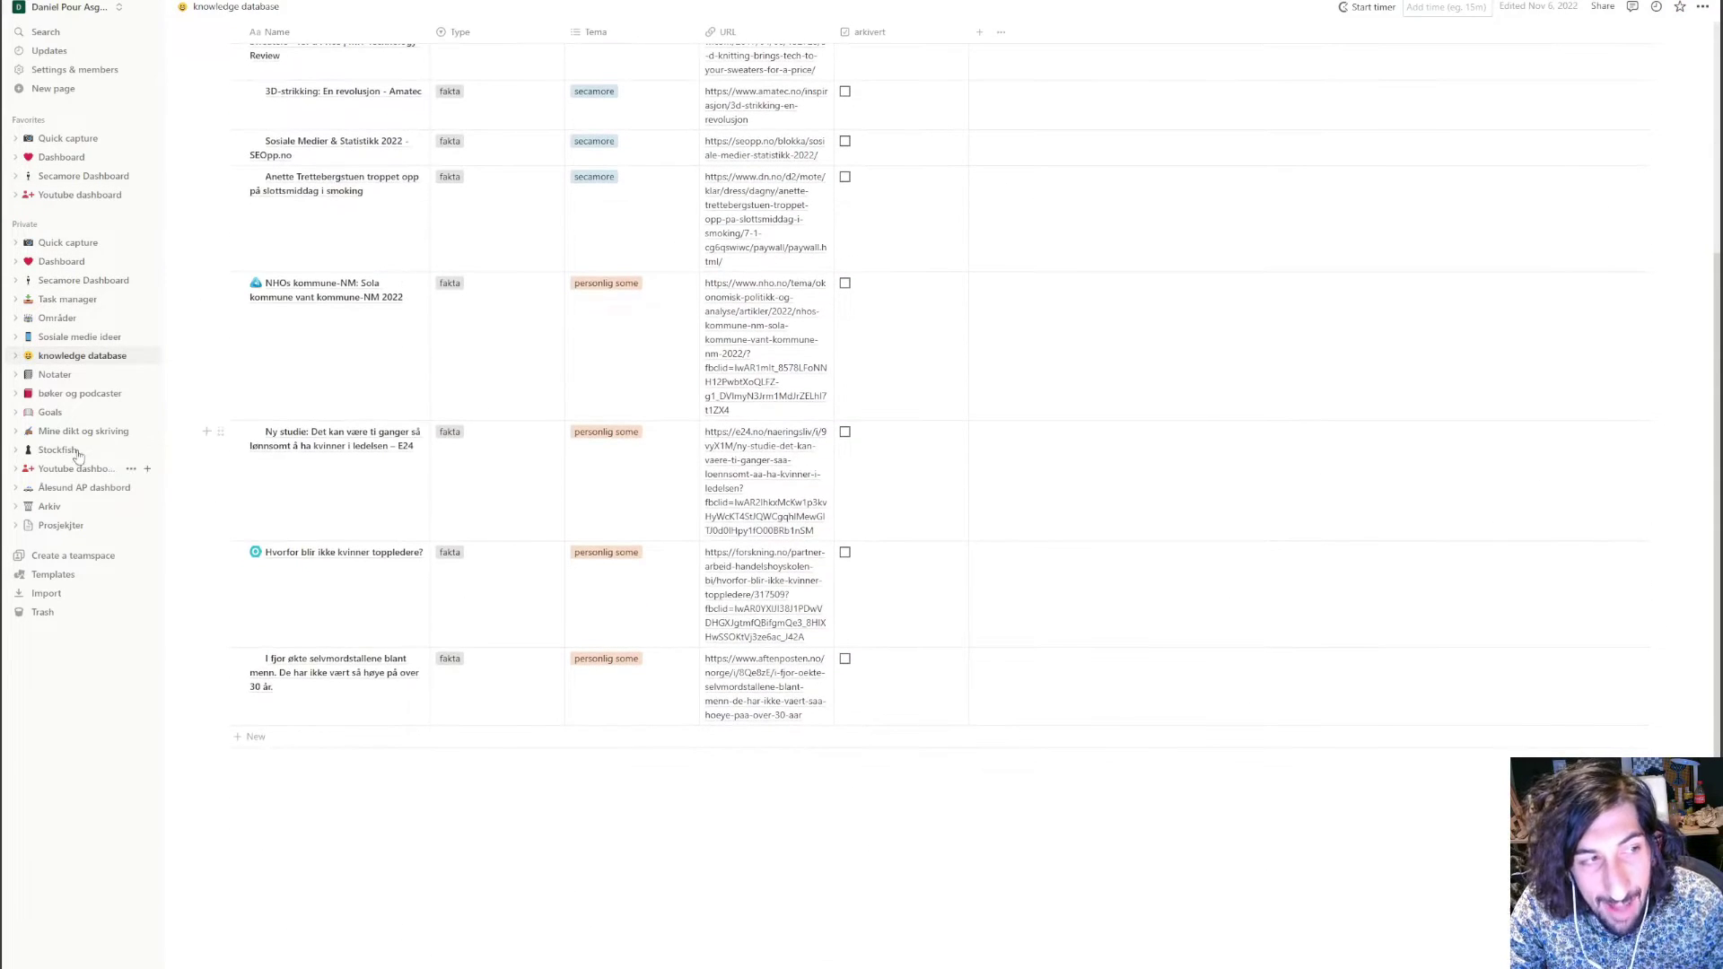
left_click(89, 367)
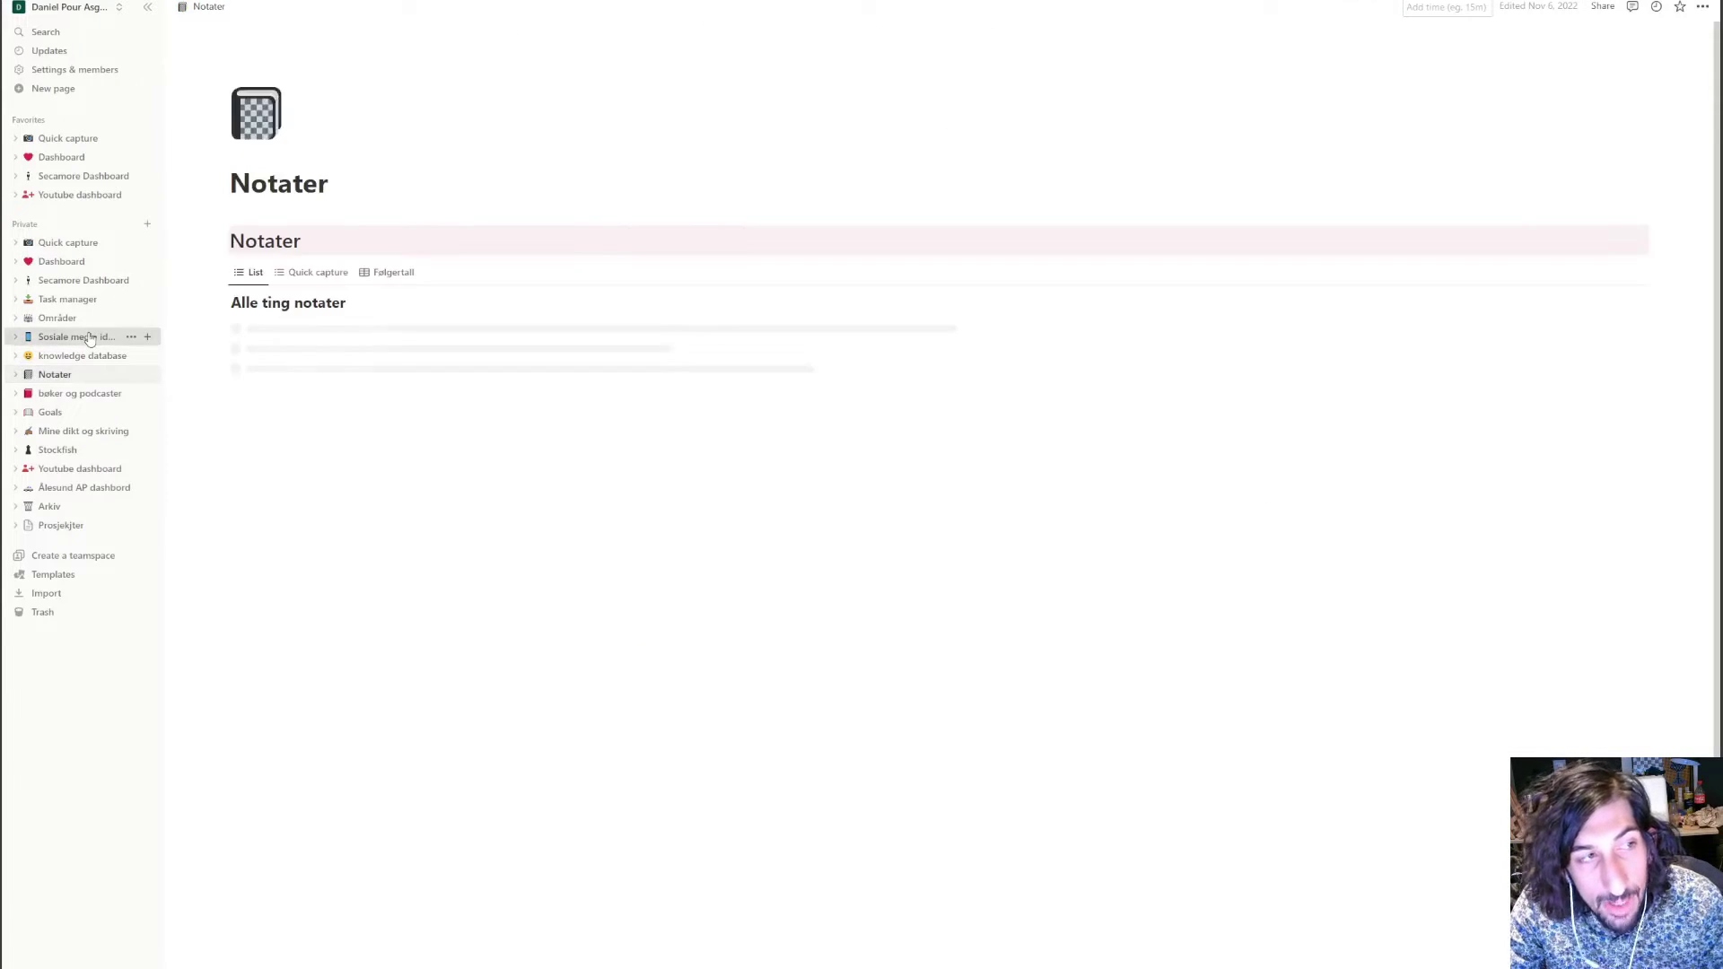
left_click(106, 338)
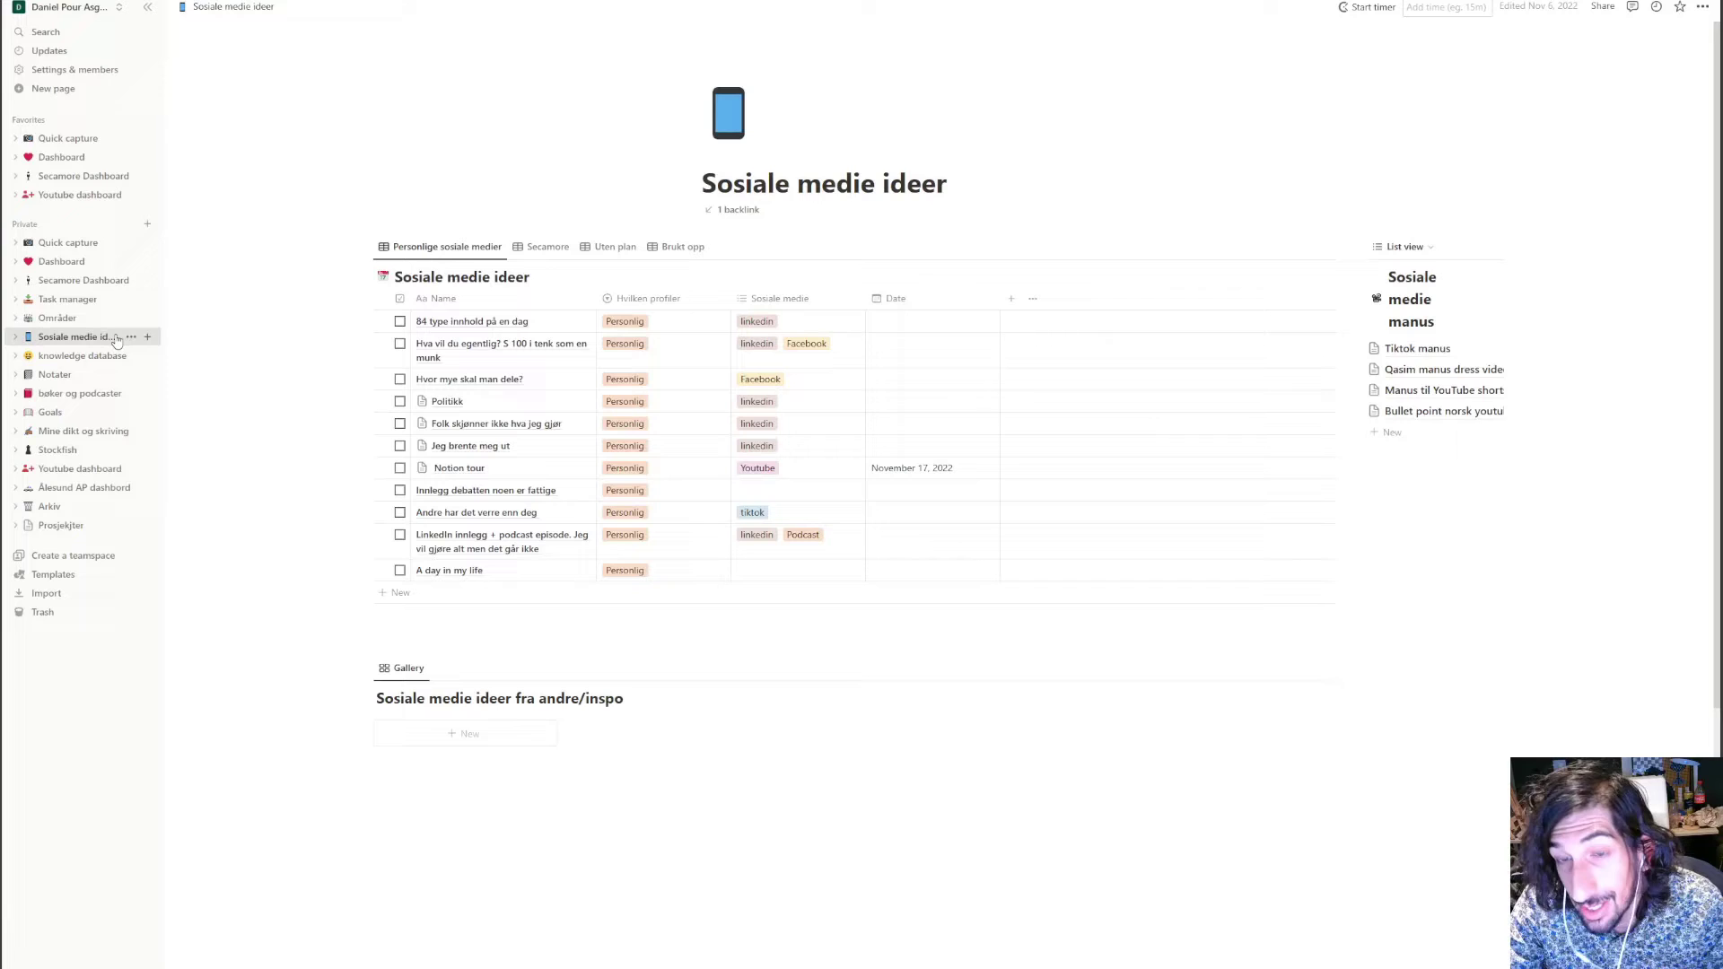
left_click(77, 158)
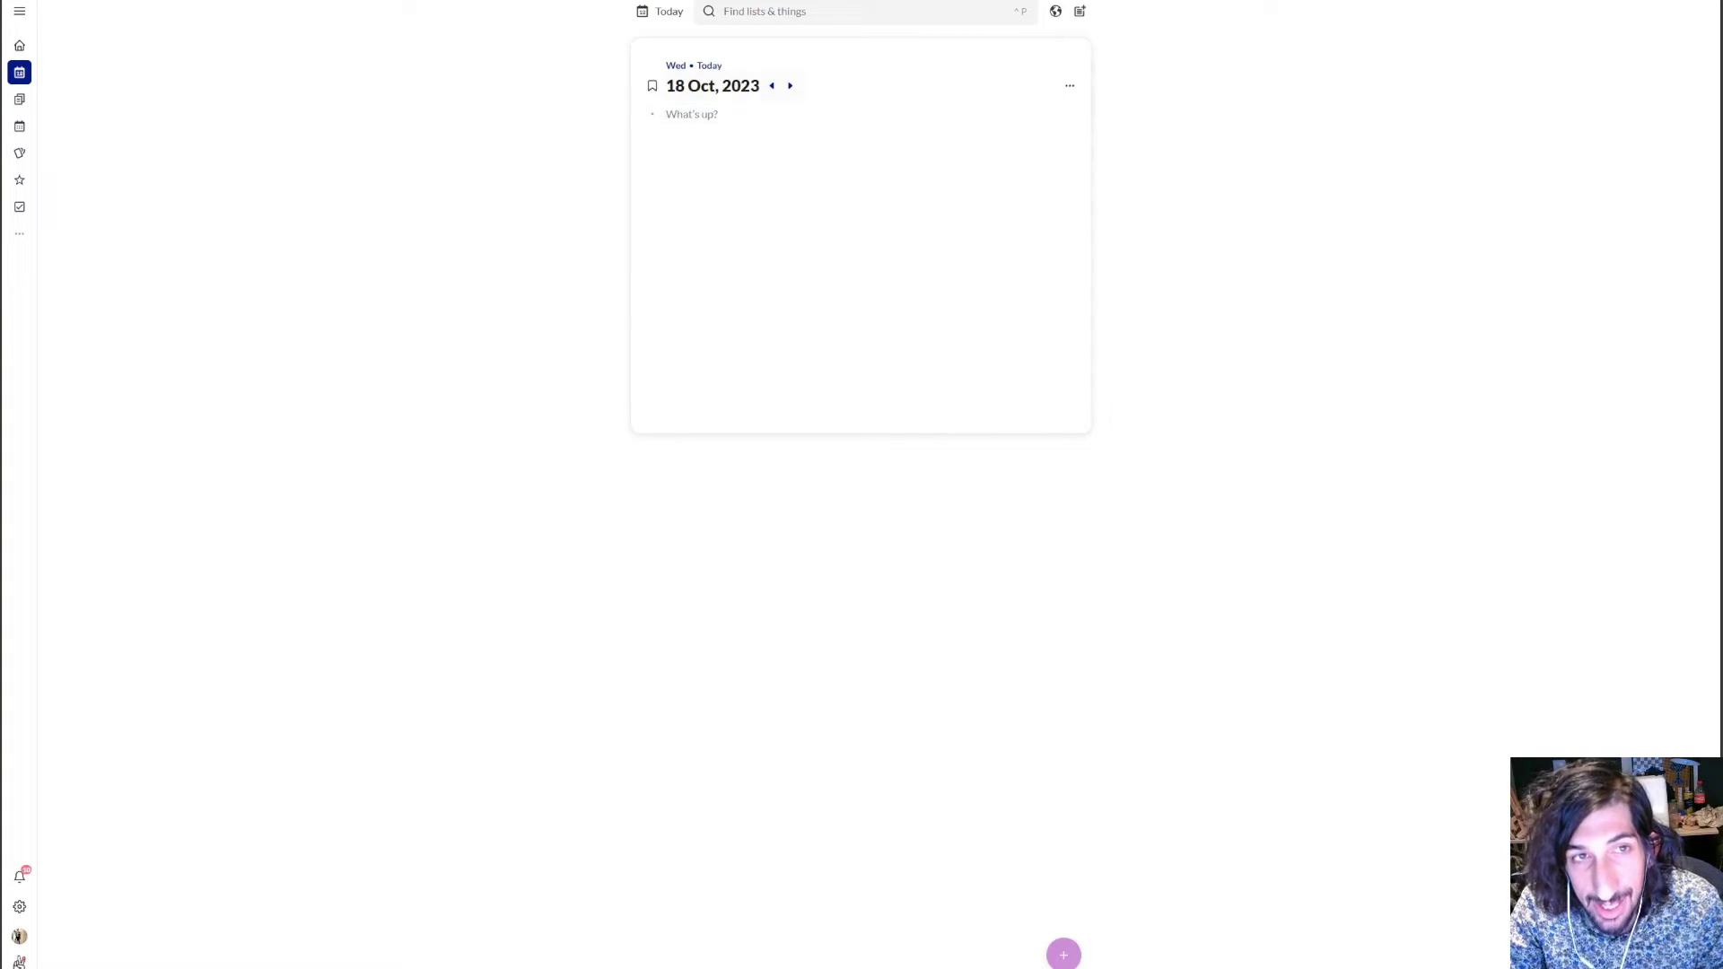
Step: Pick 31 in the date heading's calendar to show Twos' Tuesday 31 Oct, 2023 list
left_click(734, 85)
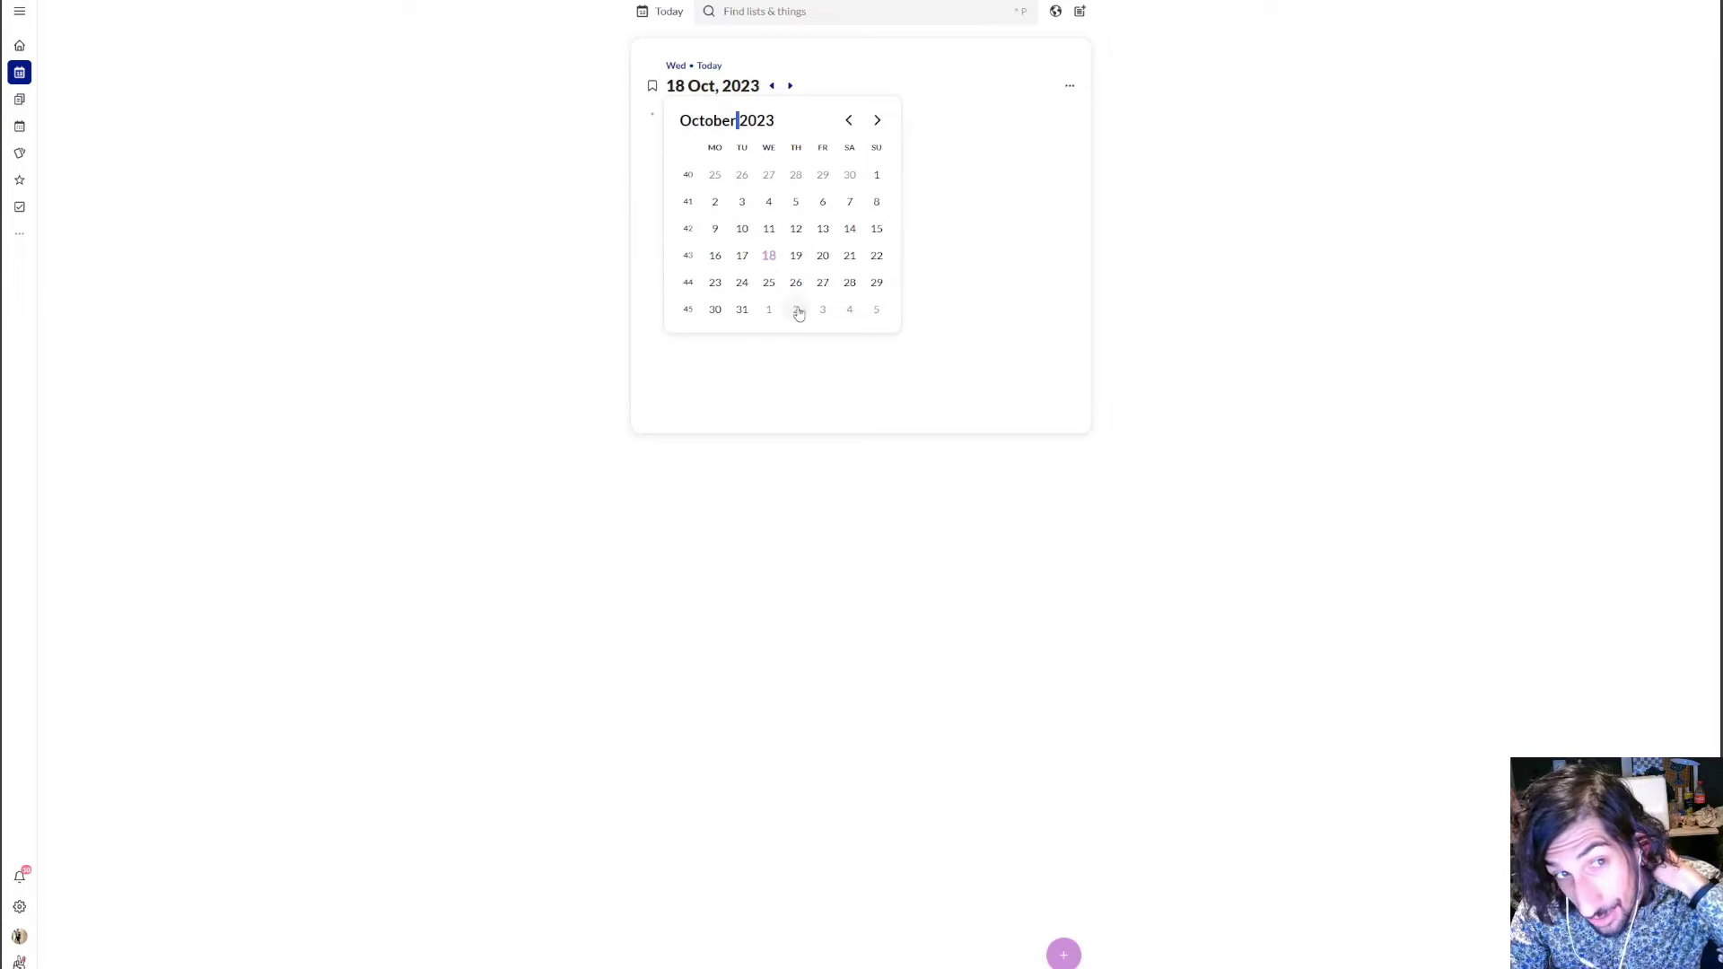
left_click(741, 309)
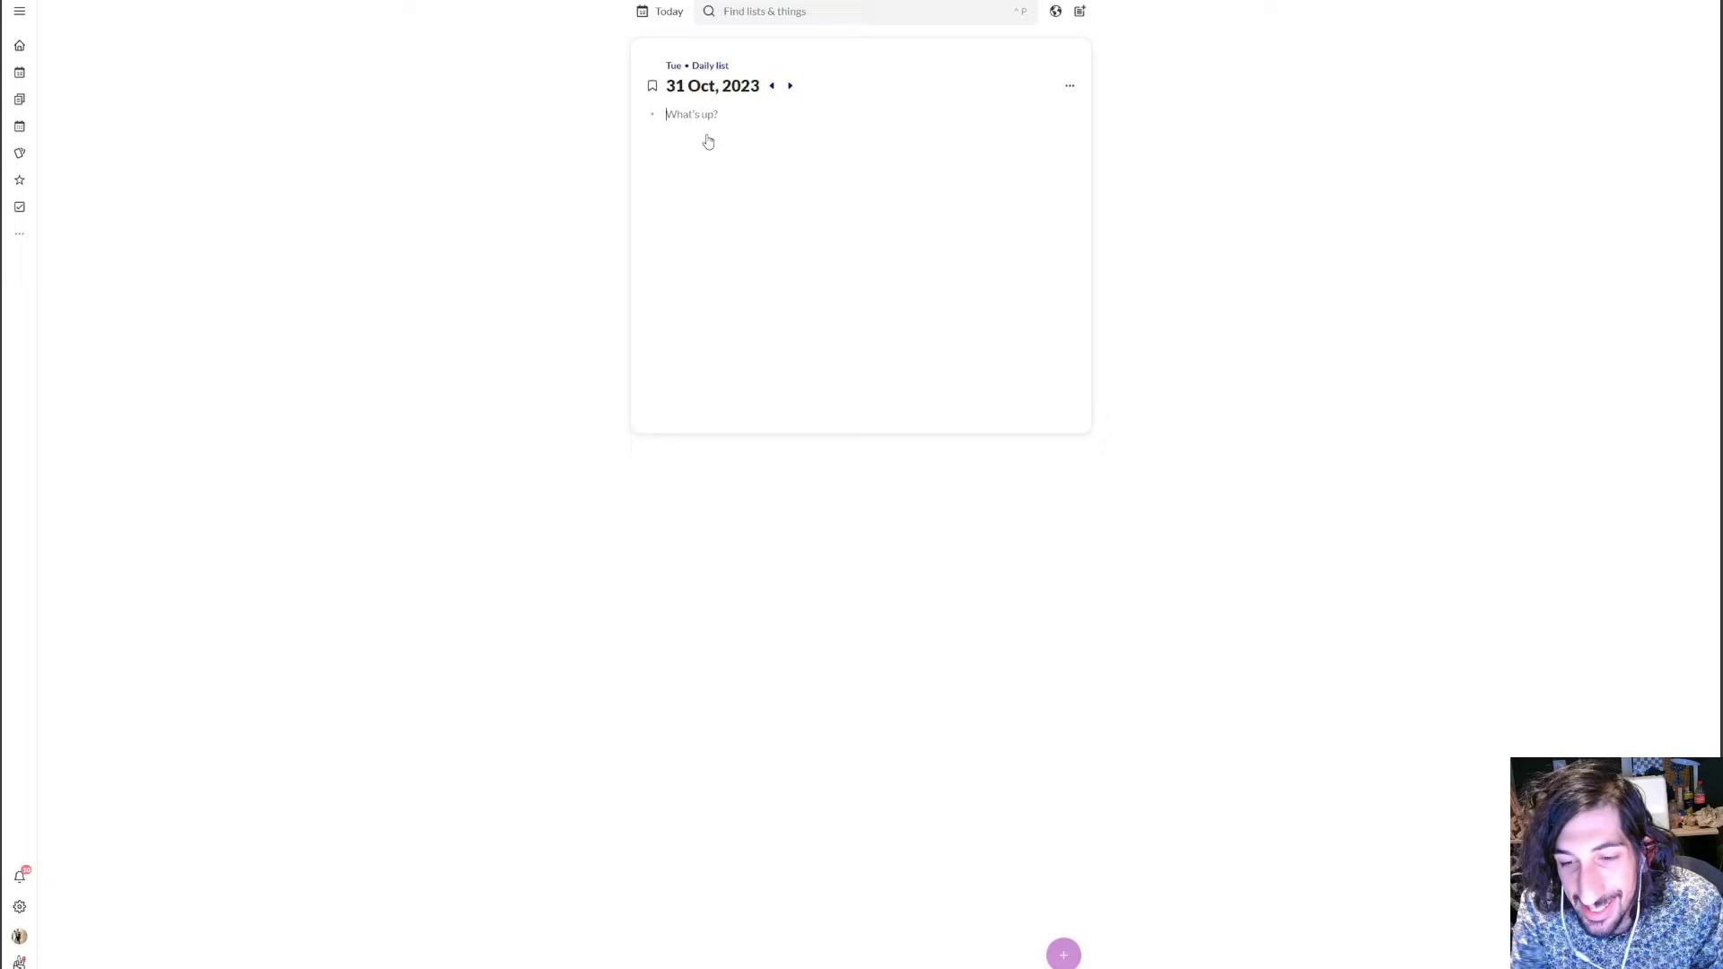
Step: Skip reviewing Weekly review and Reasources, and schedule the LinkedIn page list for three months
left_click(640, 172)
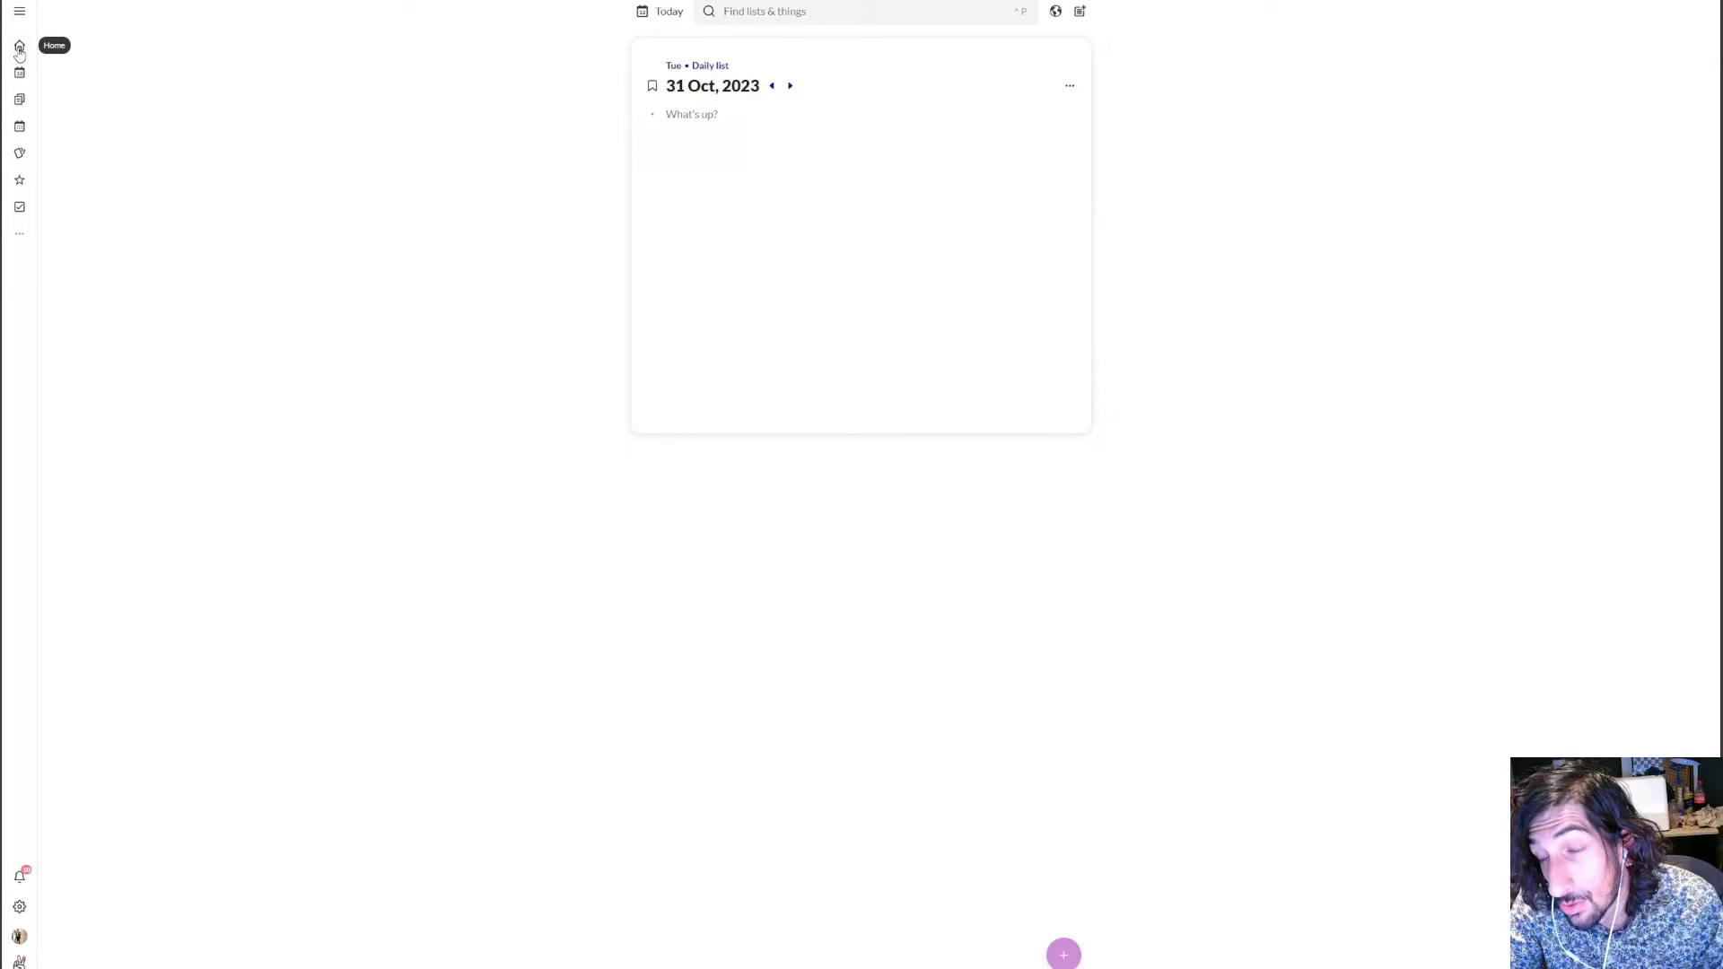
left_click(19, 128)
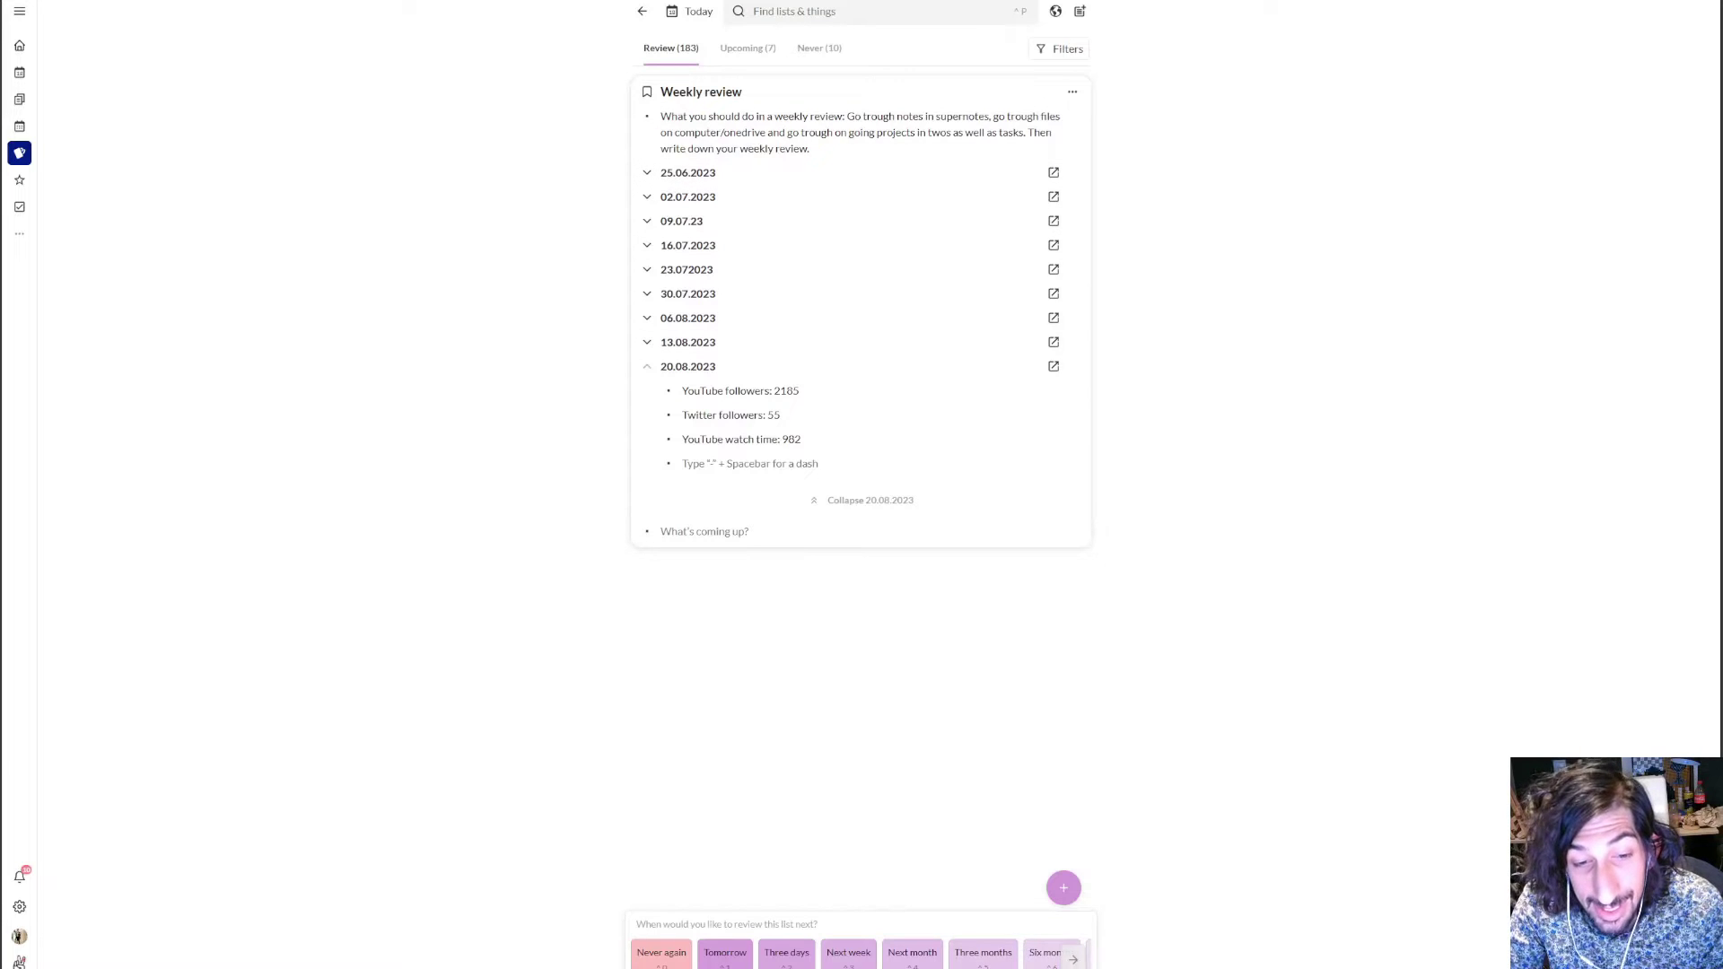
left_click(1073, 960)
left_click(1075, 960)
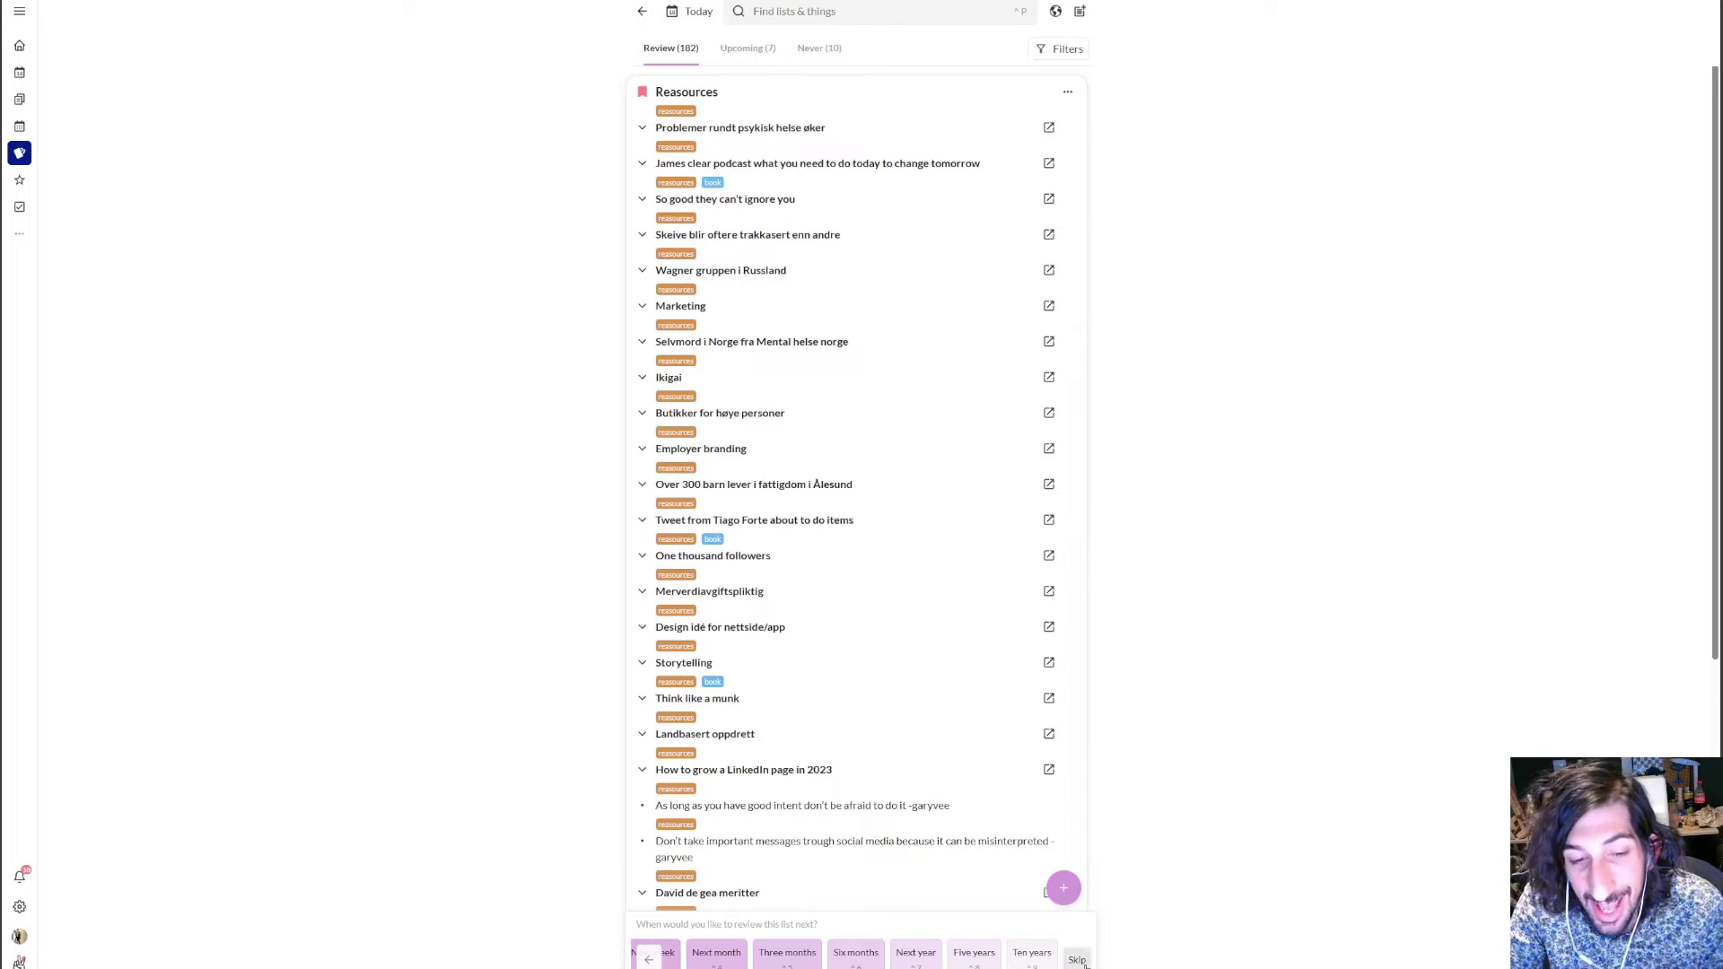
left_click(1077, 960)
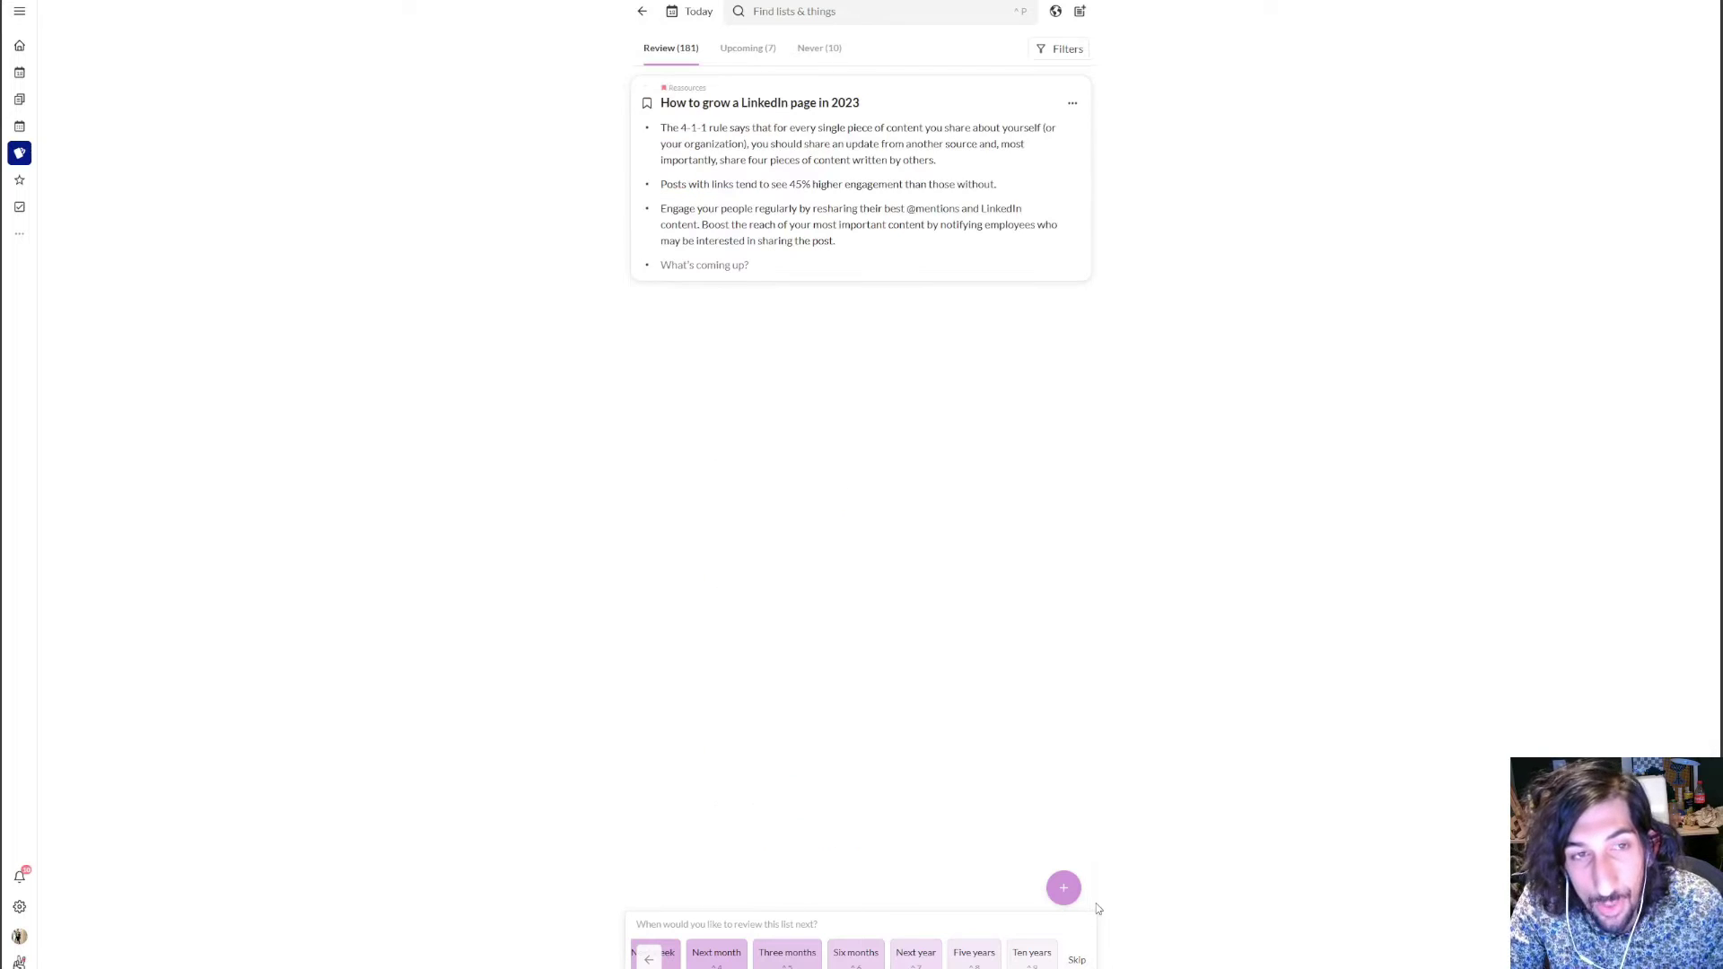
left_click(790, 963)
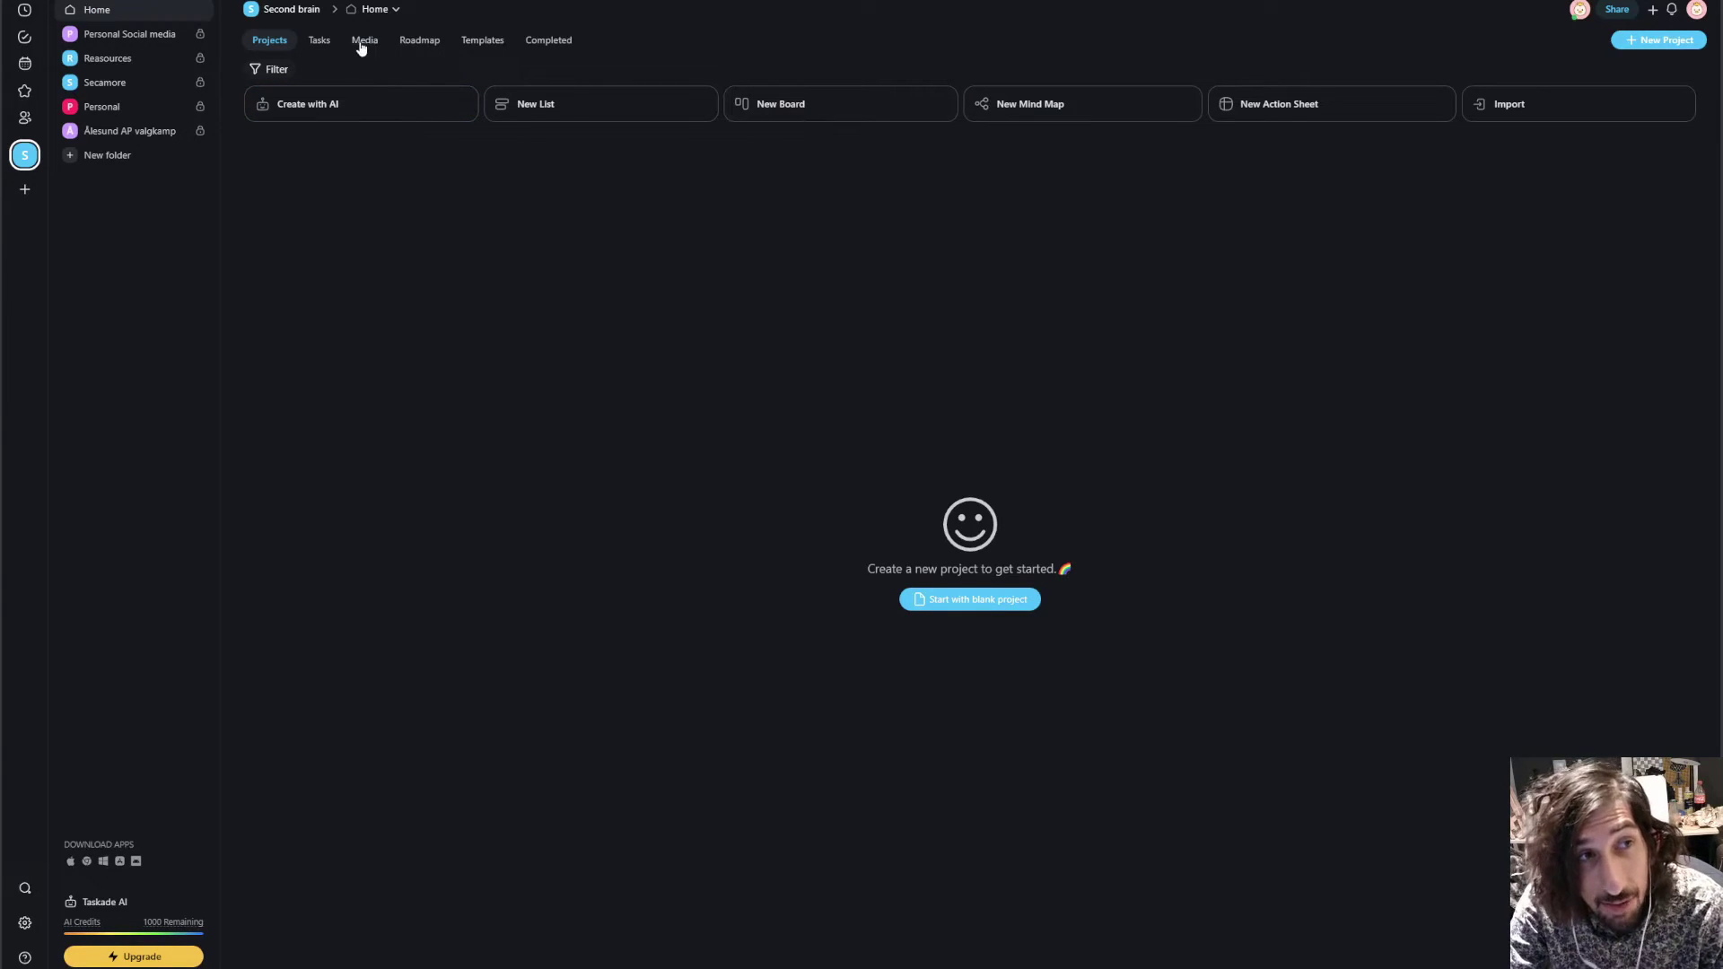
Step: Browse Taskade's folders, then create an Untitled Project mind map in Personal Social media
left_click(317, 47)
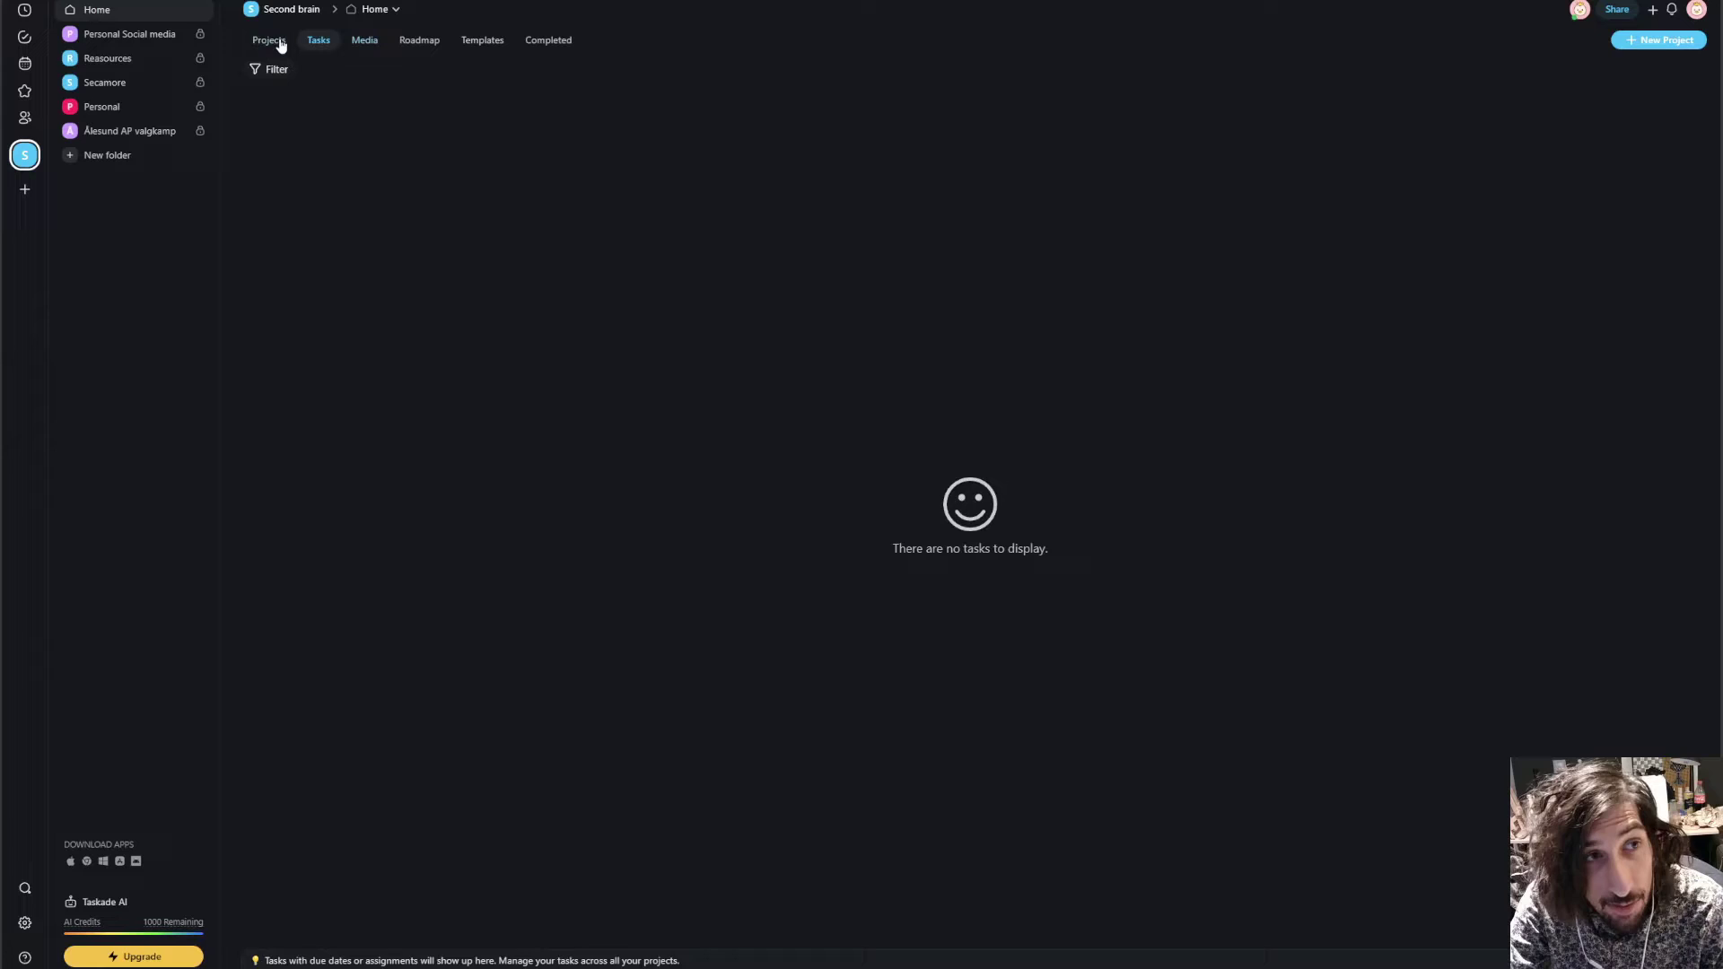
left_click(279, 43)
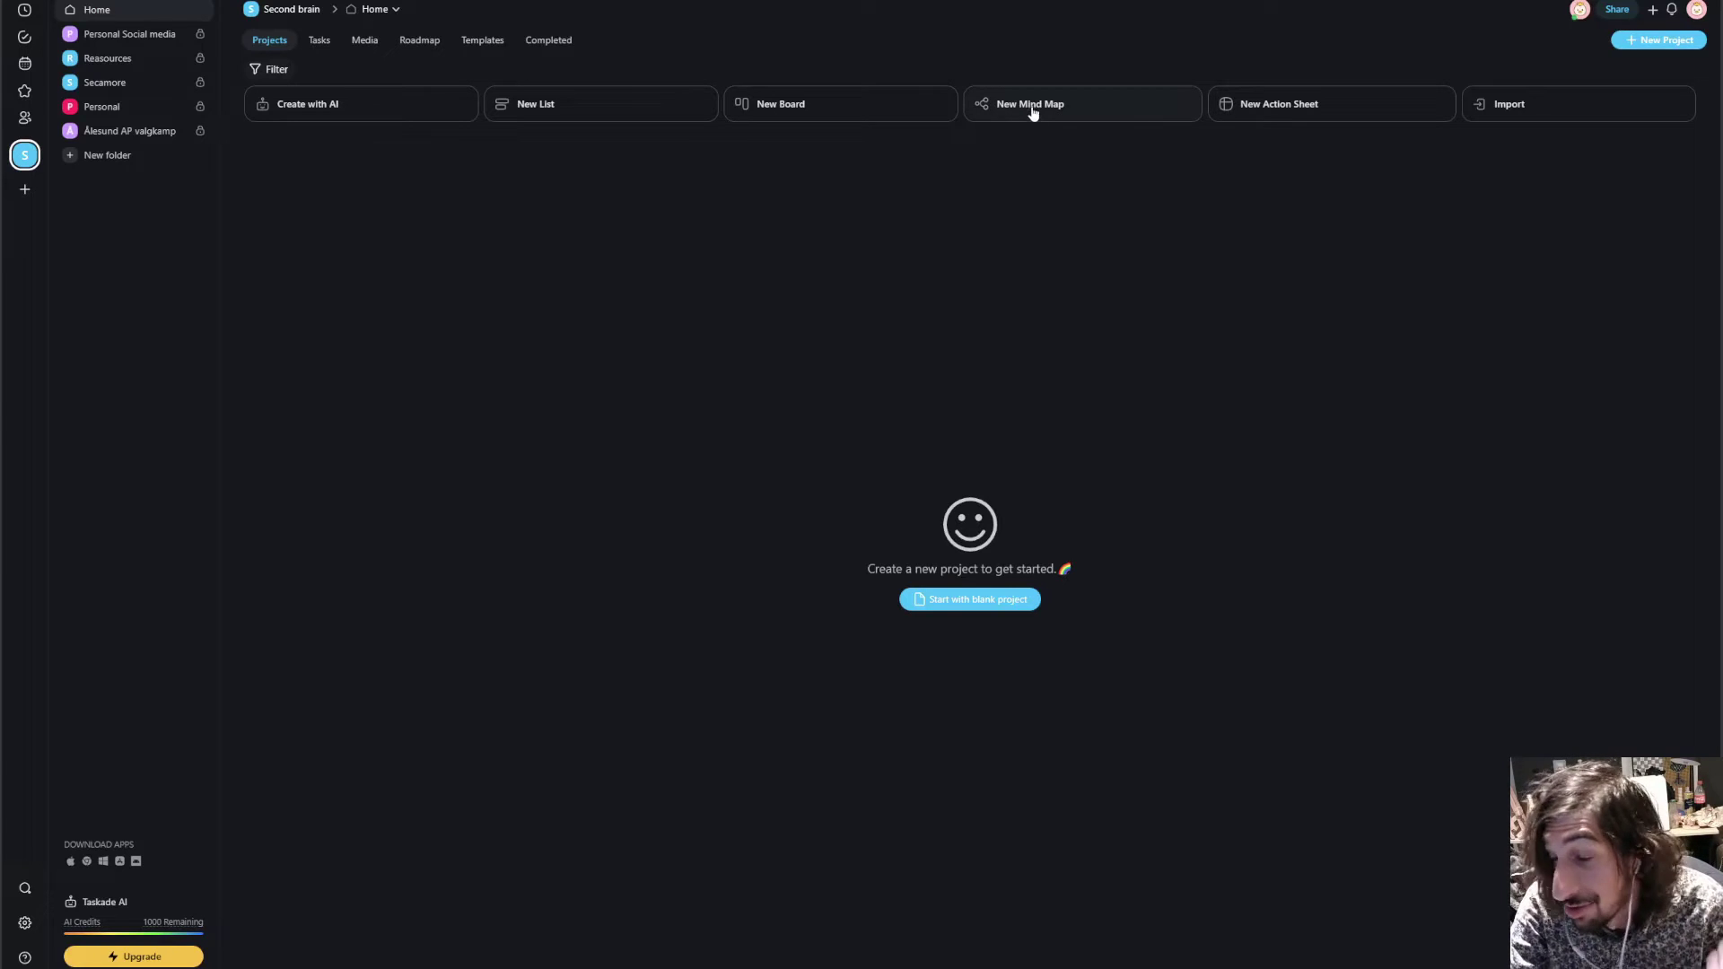
left_click(104, 58)
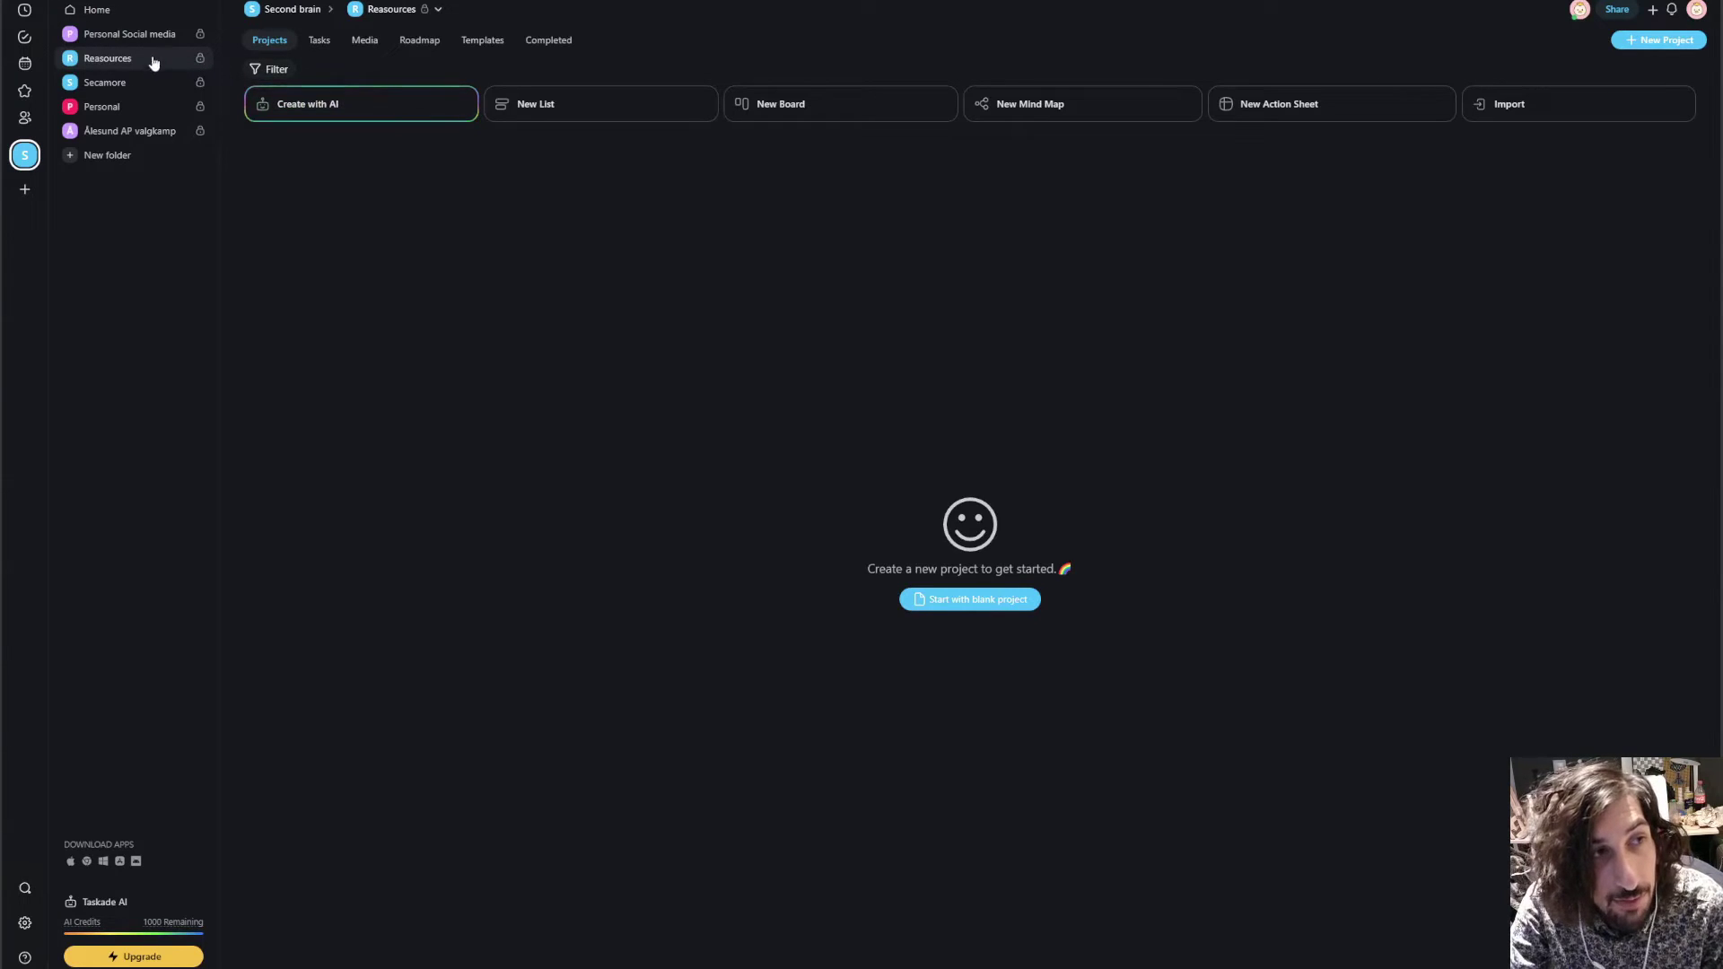
left_click(119, 34)
left_click(1068, 109)
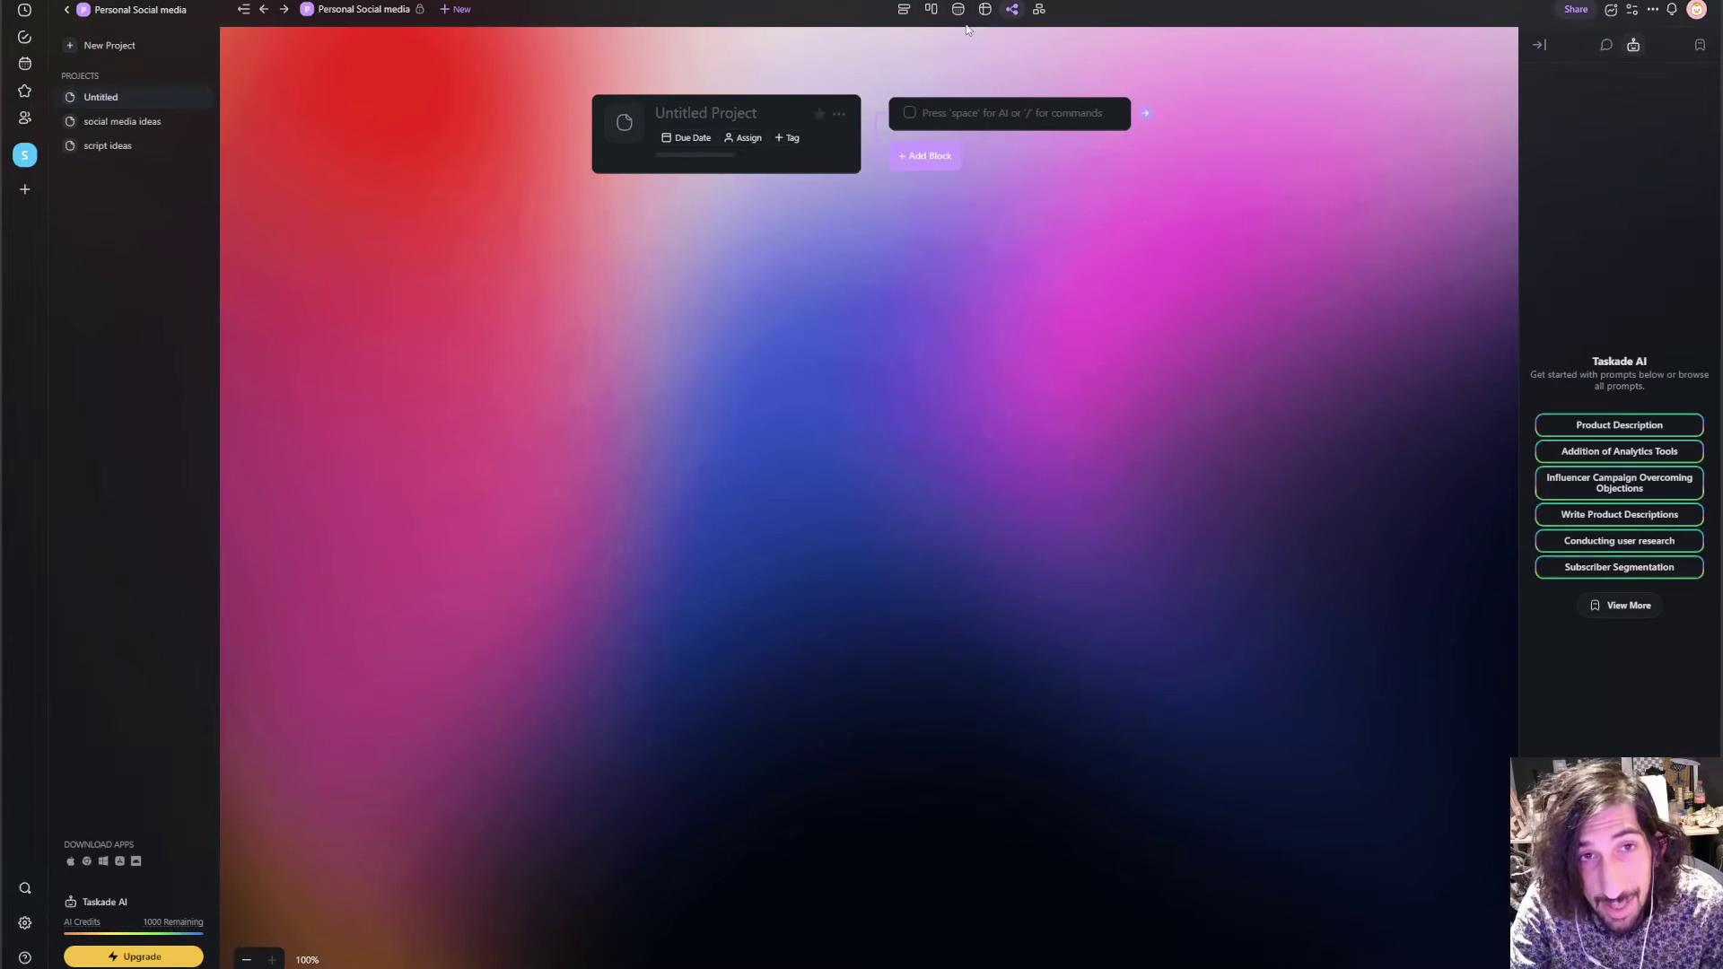
Step: Cycle the project through Calendar, Table, Mind Map and List views; flip the panel from Chat back to AI
left_click(958, 11)
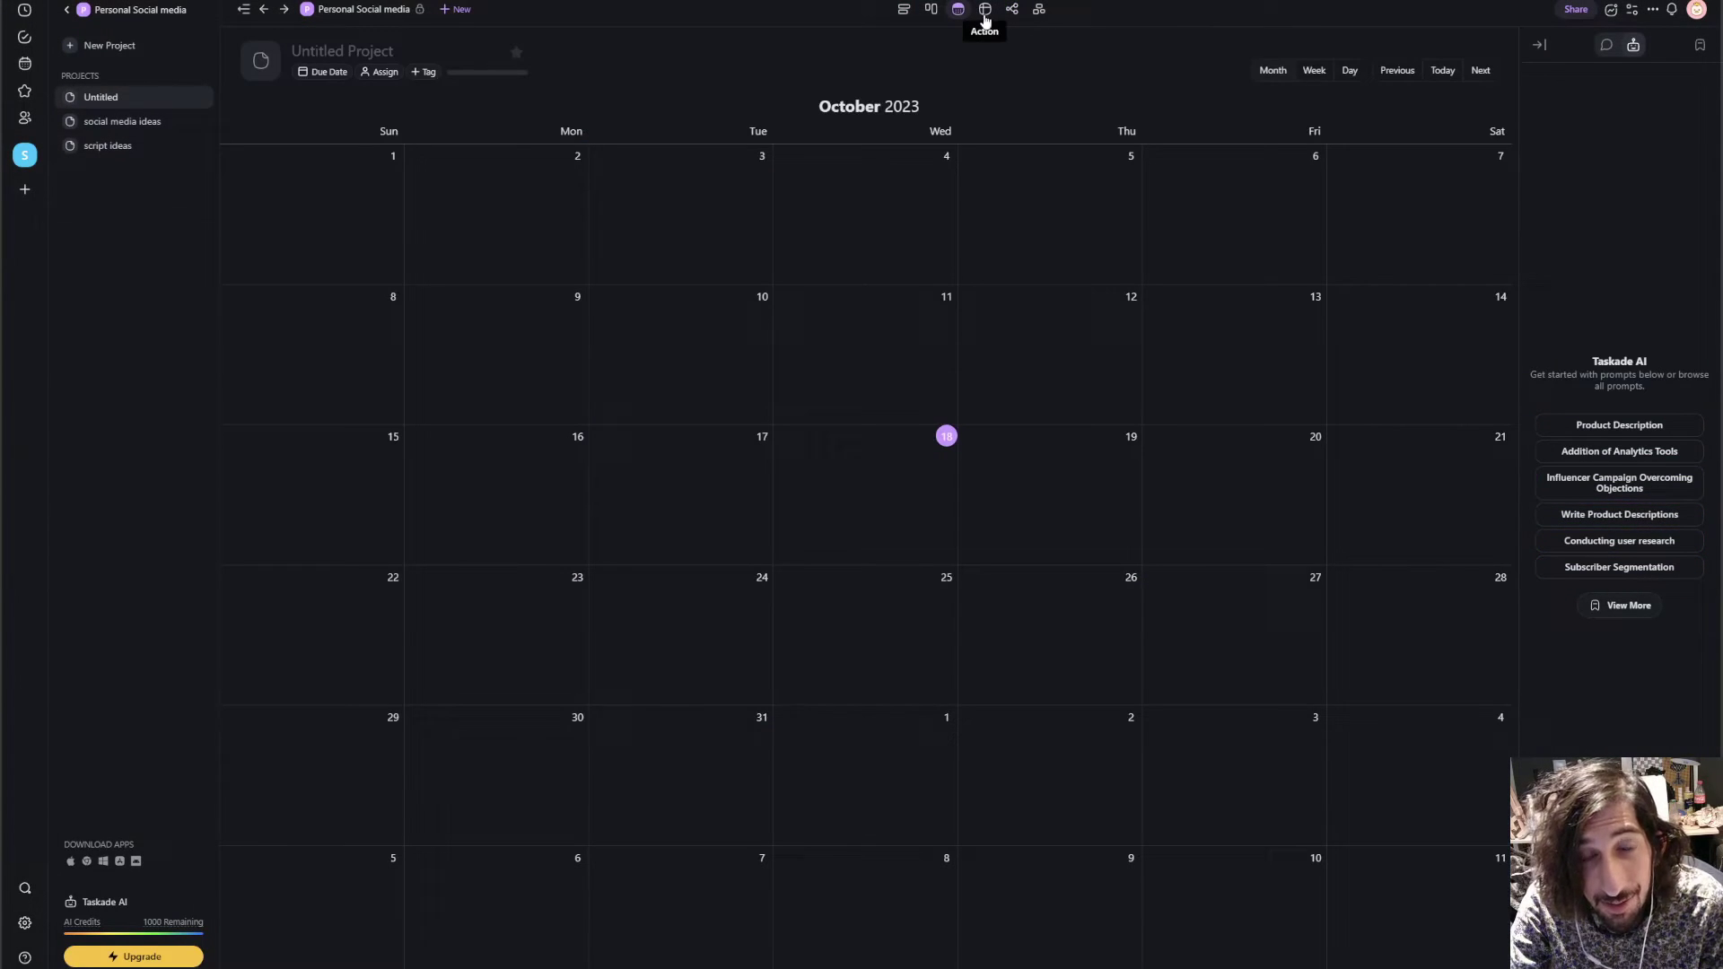
left_click(985, 11)
left_click(1039, 11)
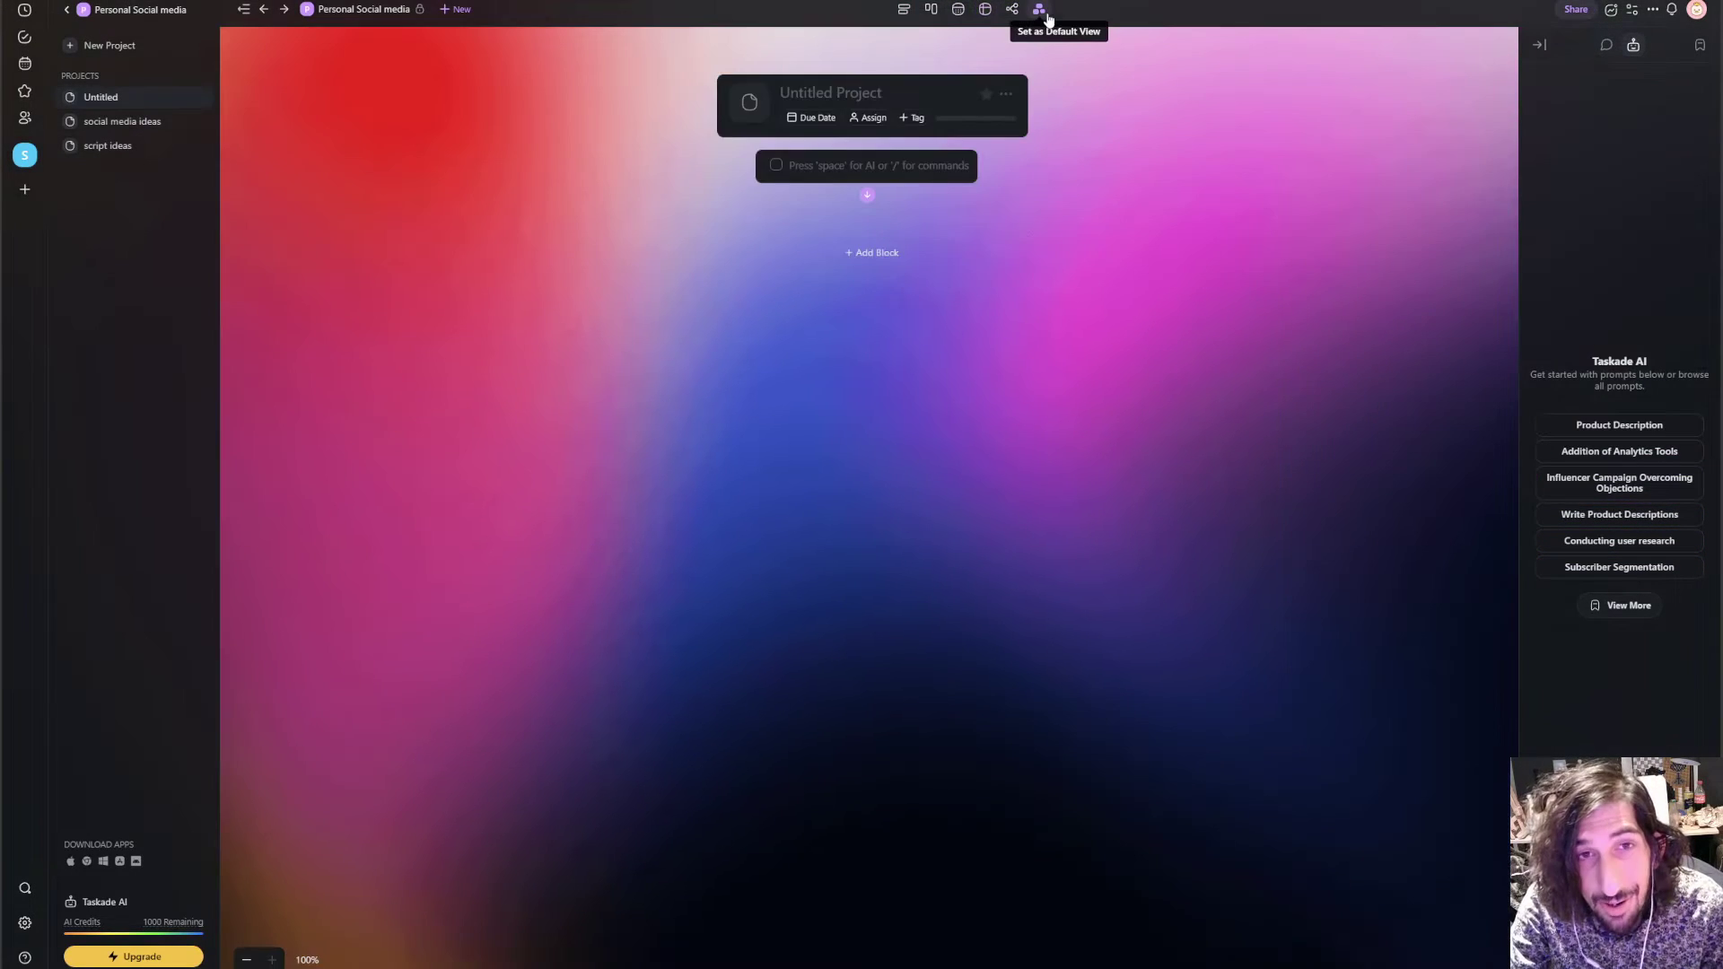
left_click(905, 11)
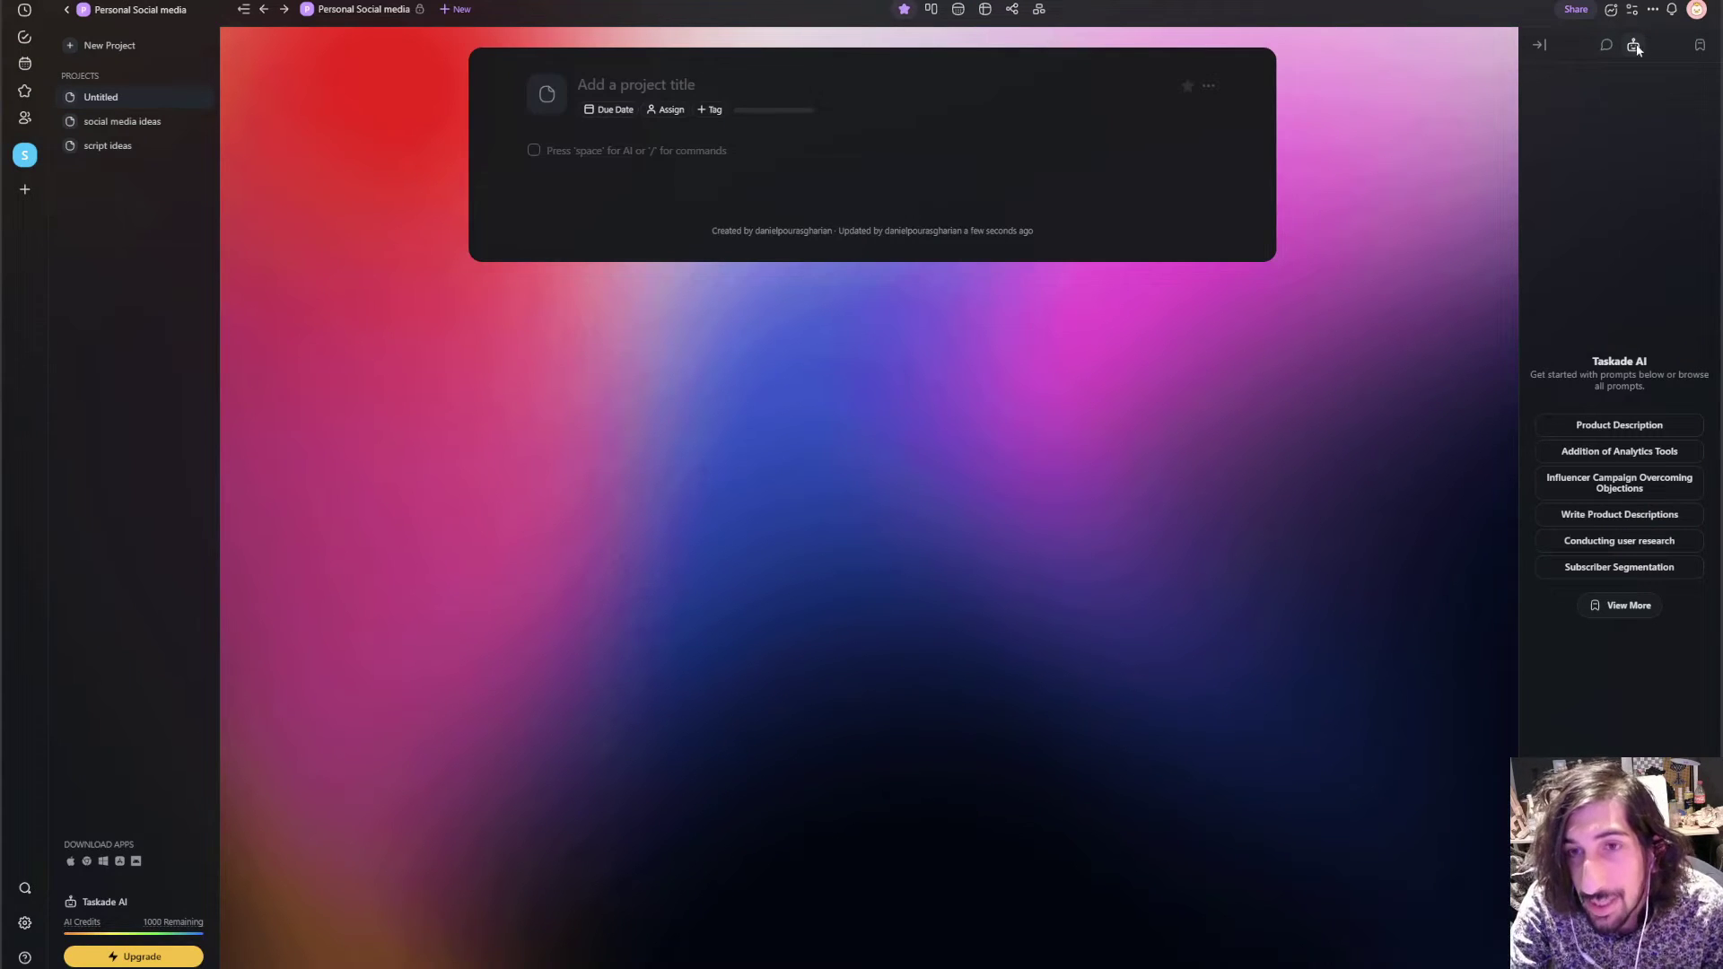
left_click(1606, 45)
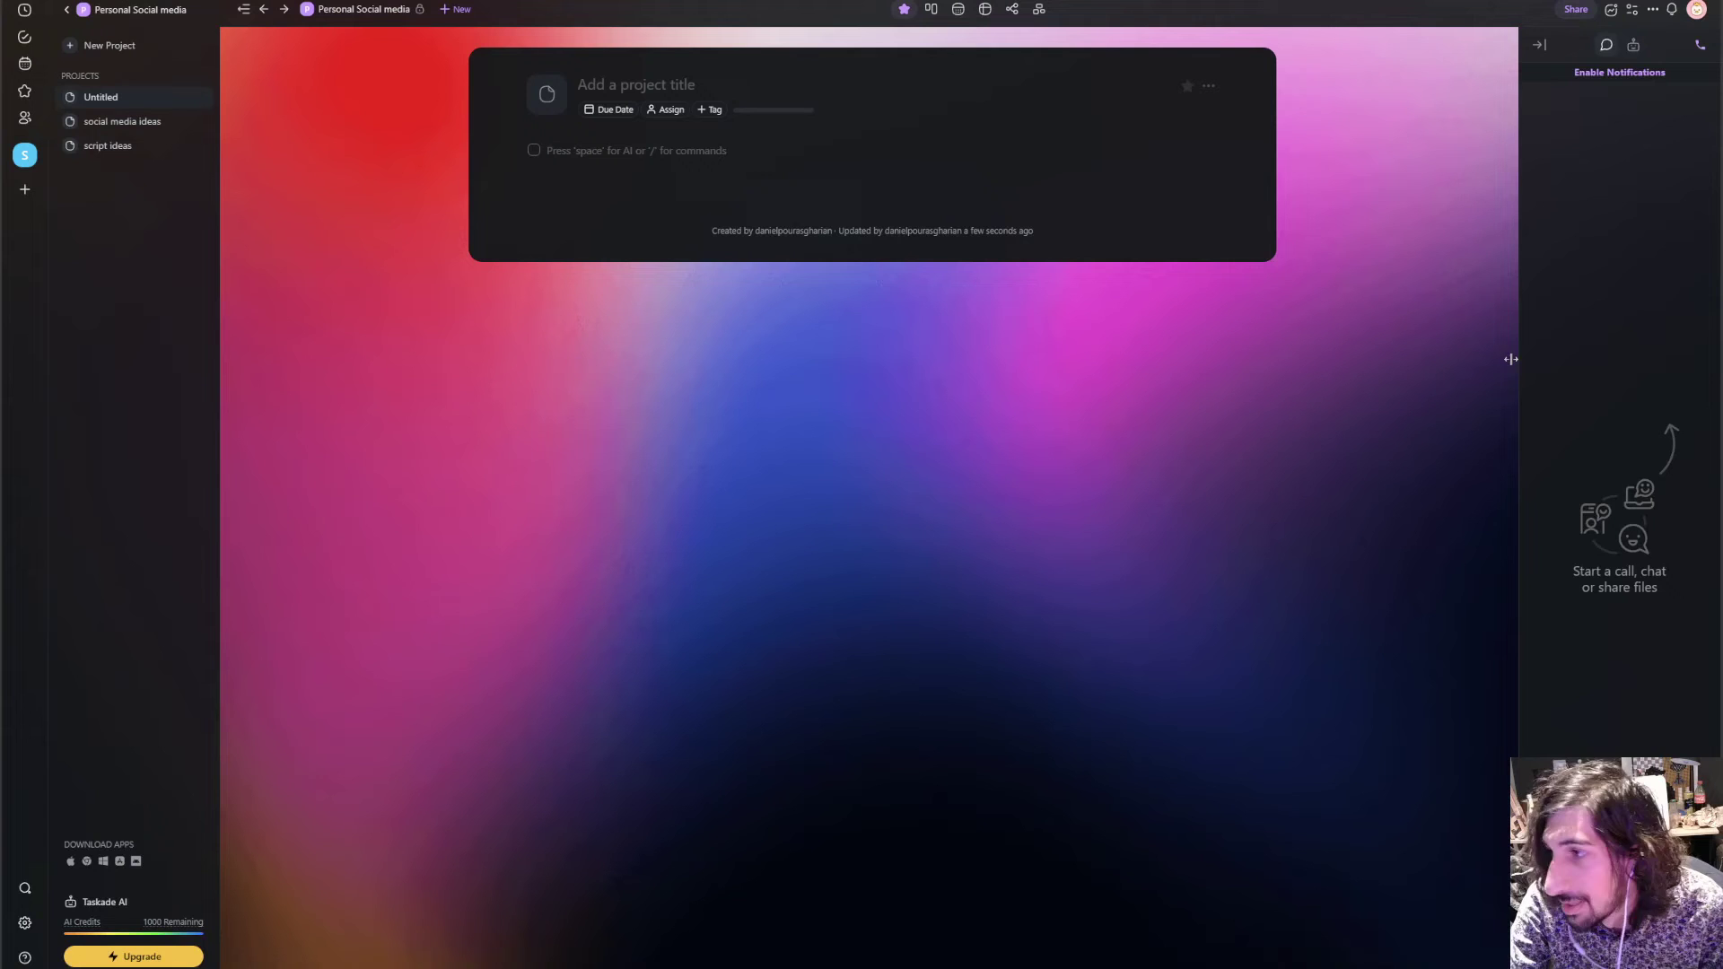
left_click(1634, 47)
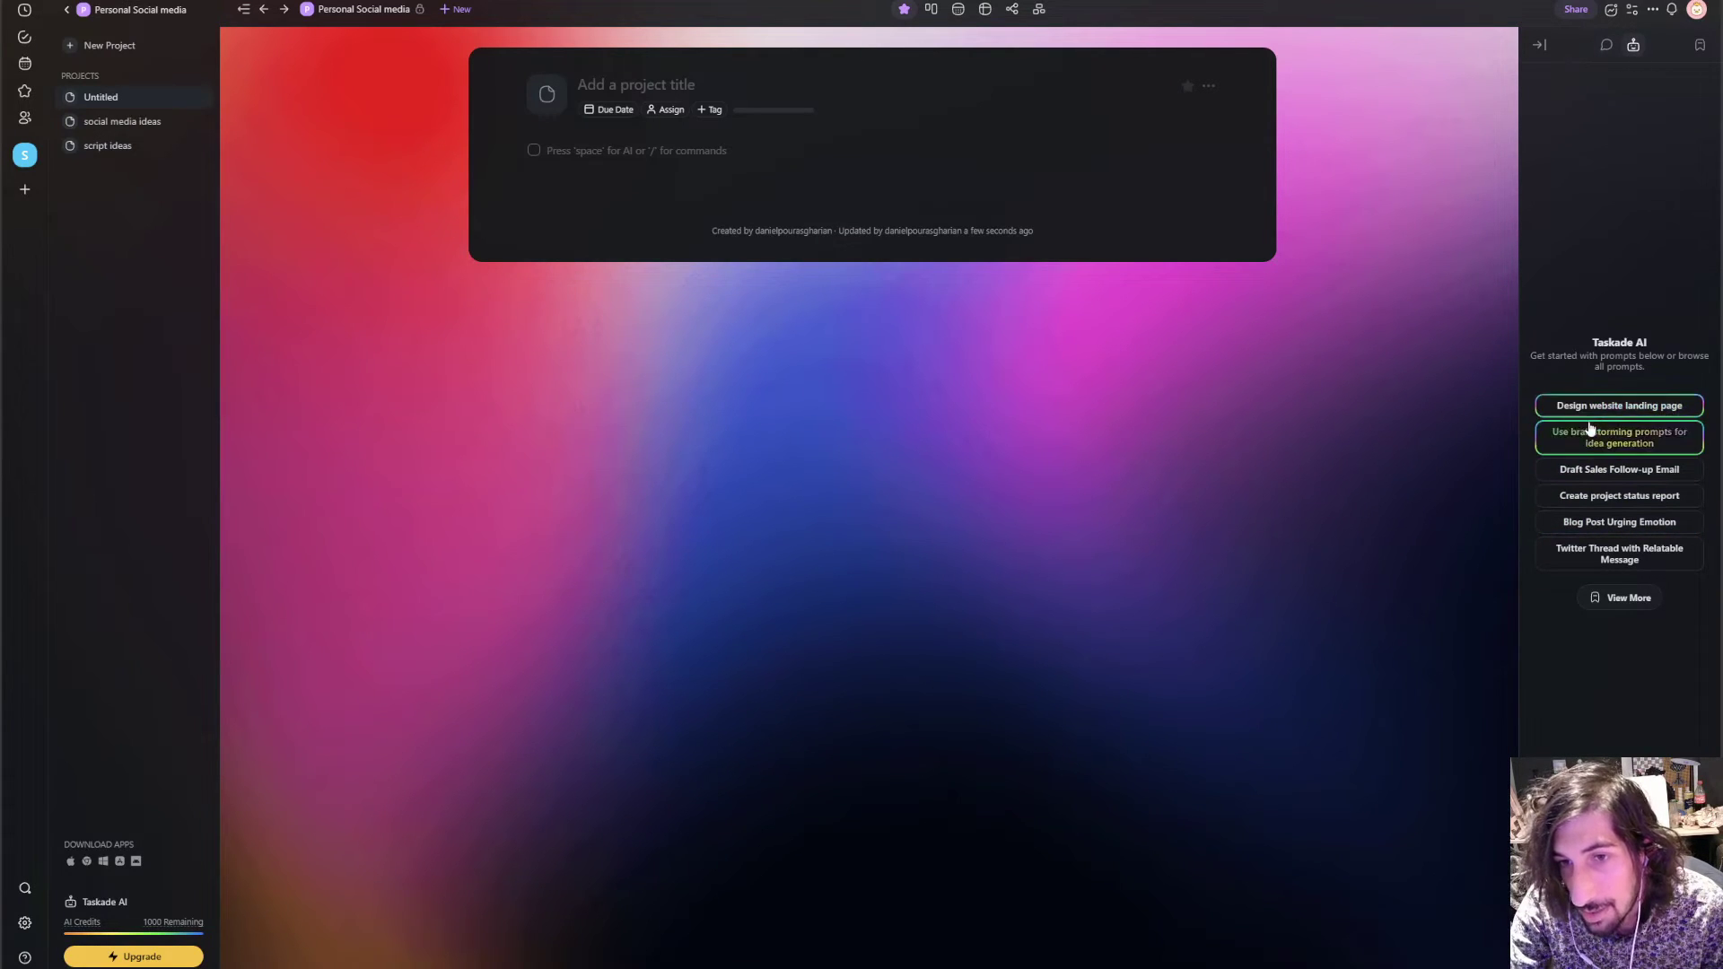
Step: Run the 'Design website landing page' AI prompt and scroll up through the tips
left_click(1545, 449)
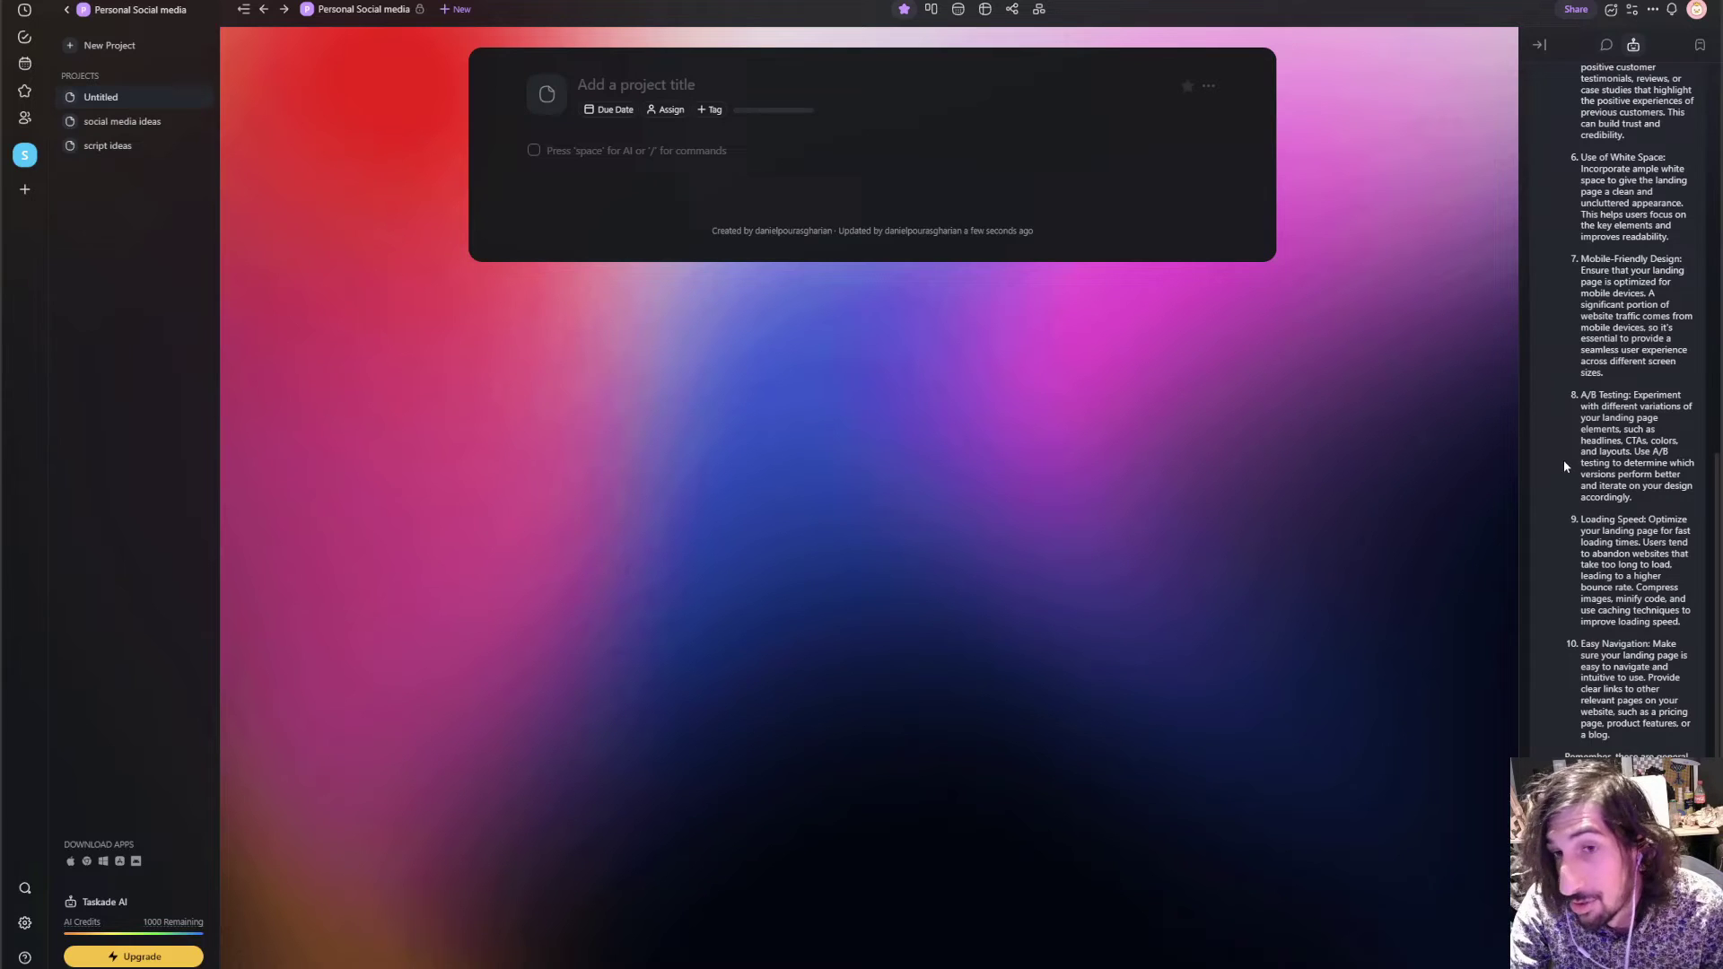
scroll(1556, 653, "up", 5)
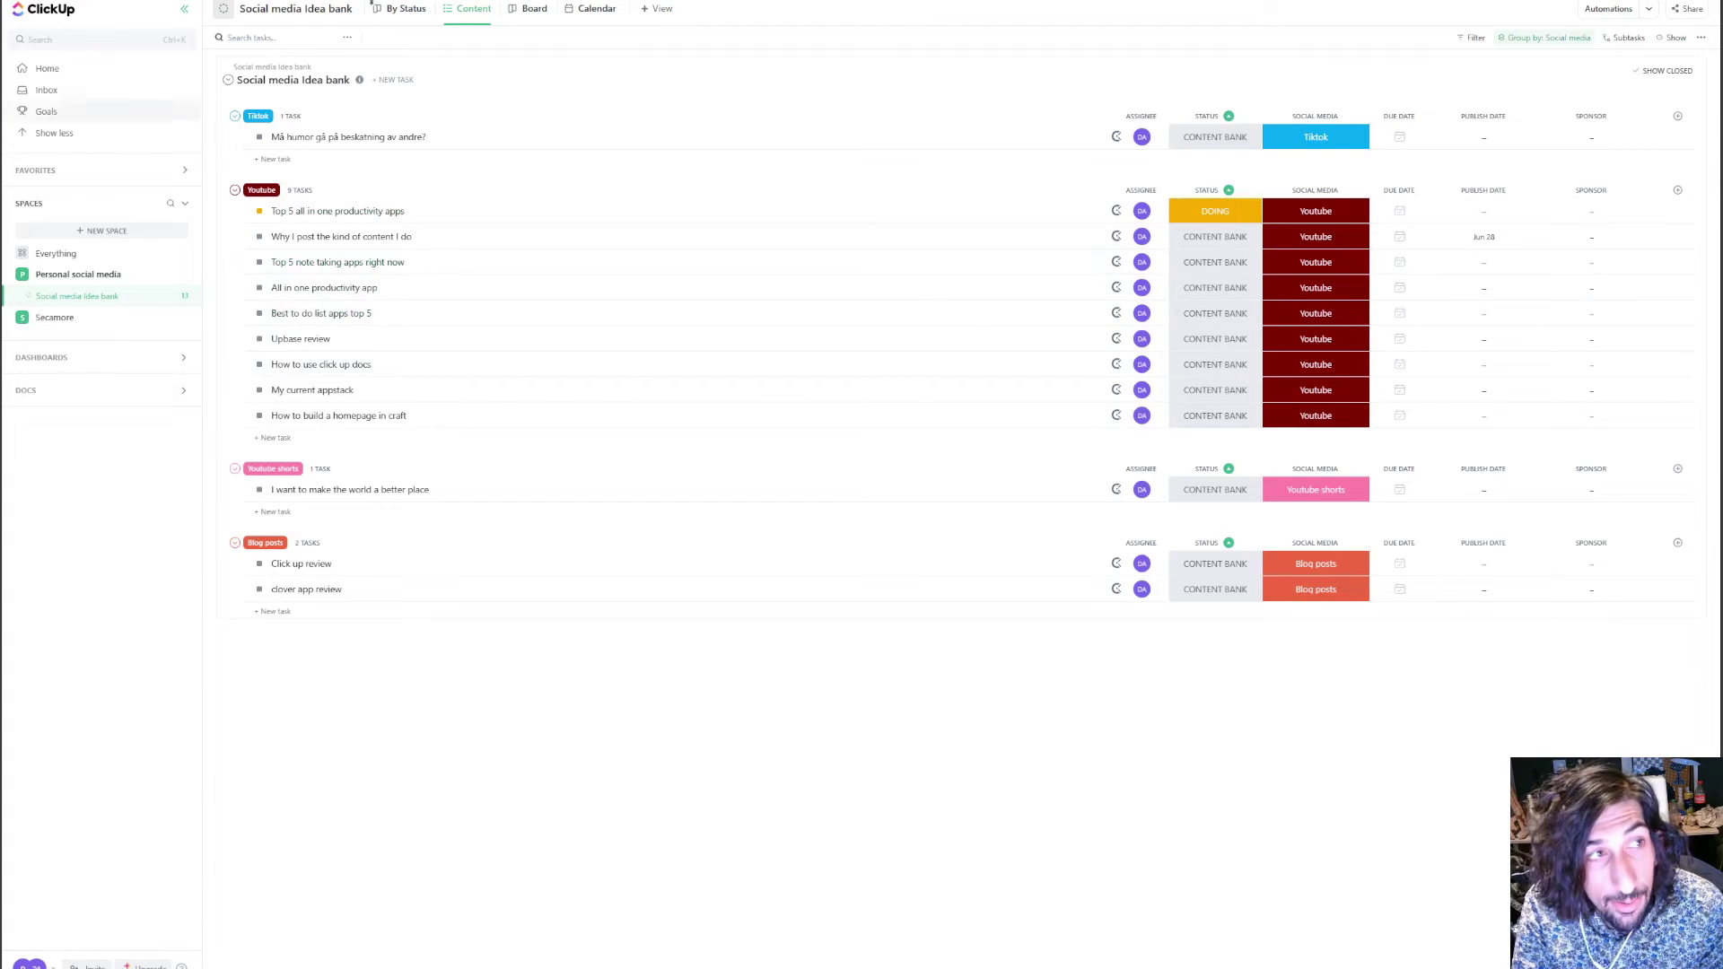
Step: Show ClickUp's Home page with the empty Today list and the Wednesday Oct 18 calendar
left_click(48, 68)
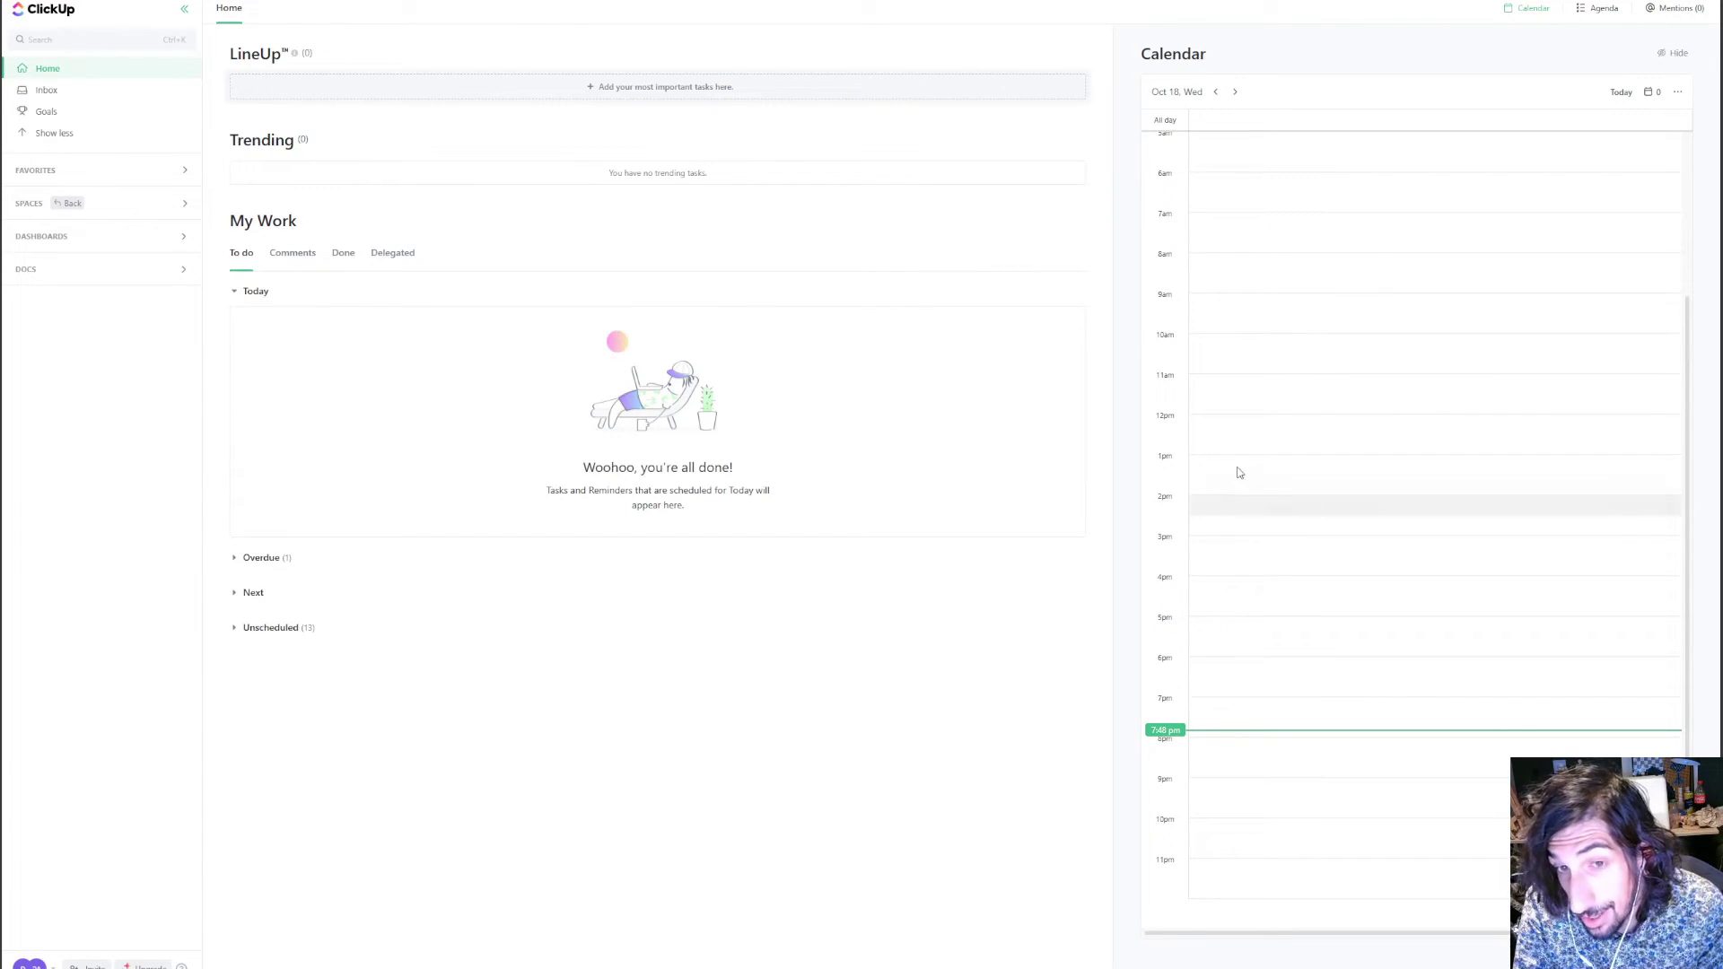
Step: Move the Home calendar forward one day and back three, then view the Inbox Zero inbox
left_click(1234, 92)
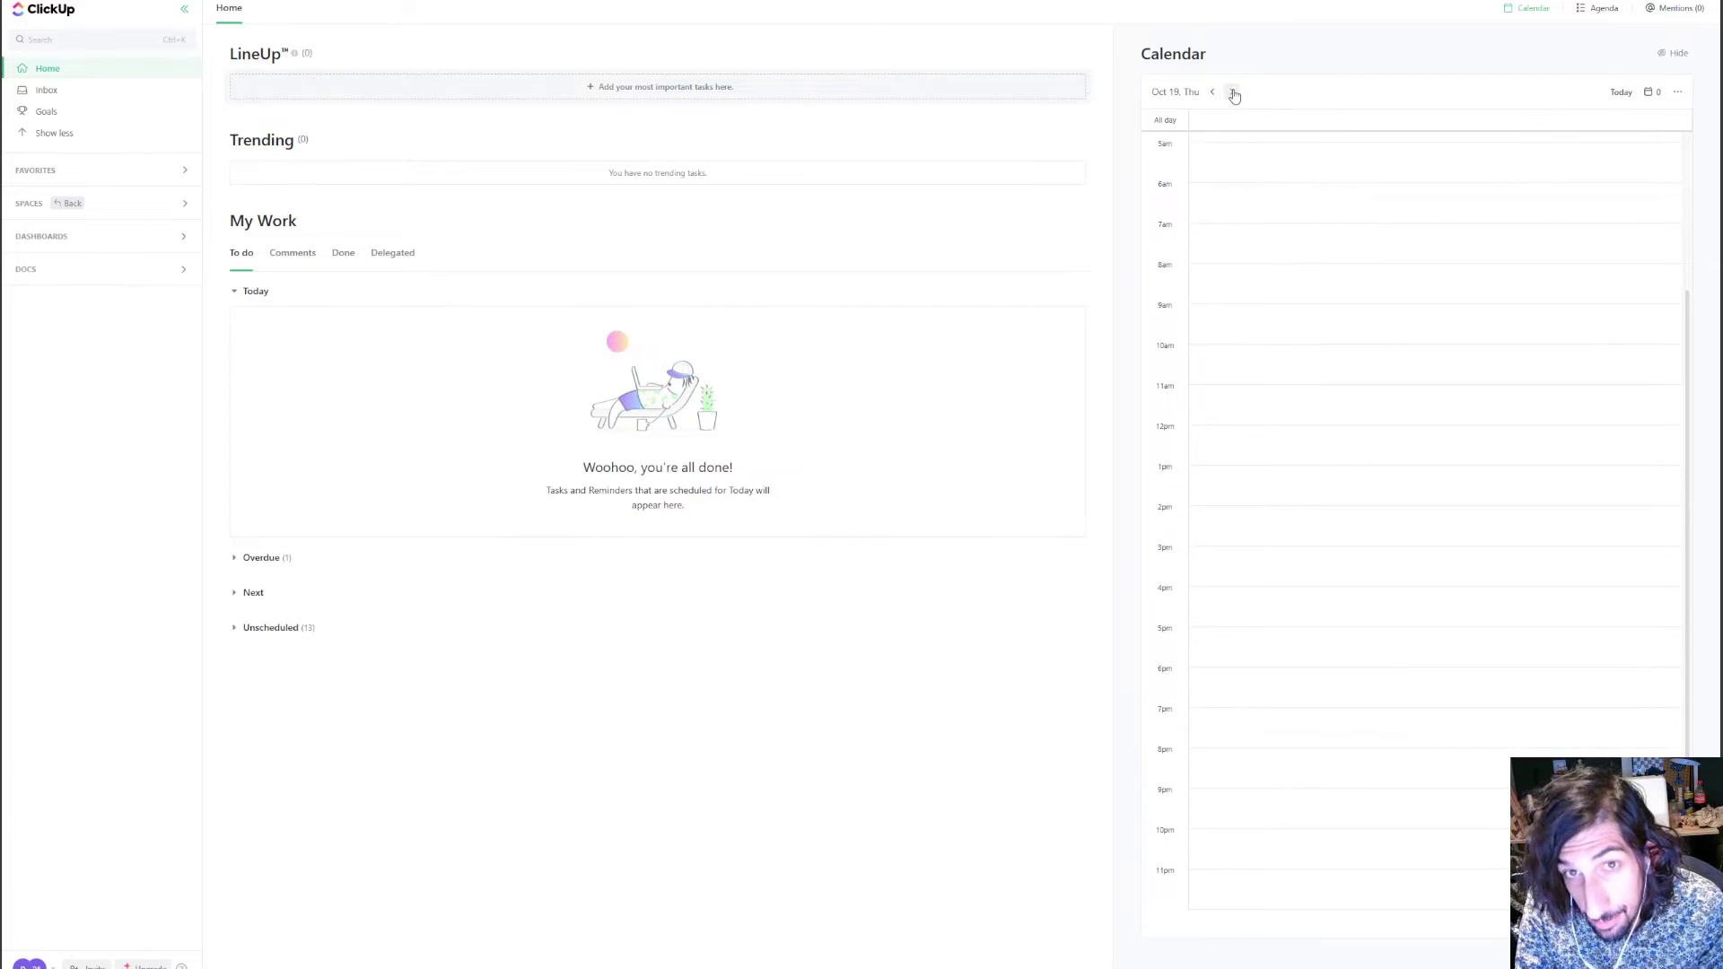
left_click(1208, 92)
left_click(1210, 92)
left_click(1212, 91)
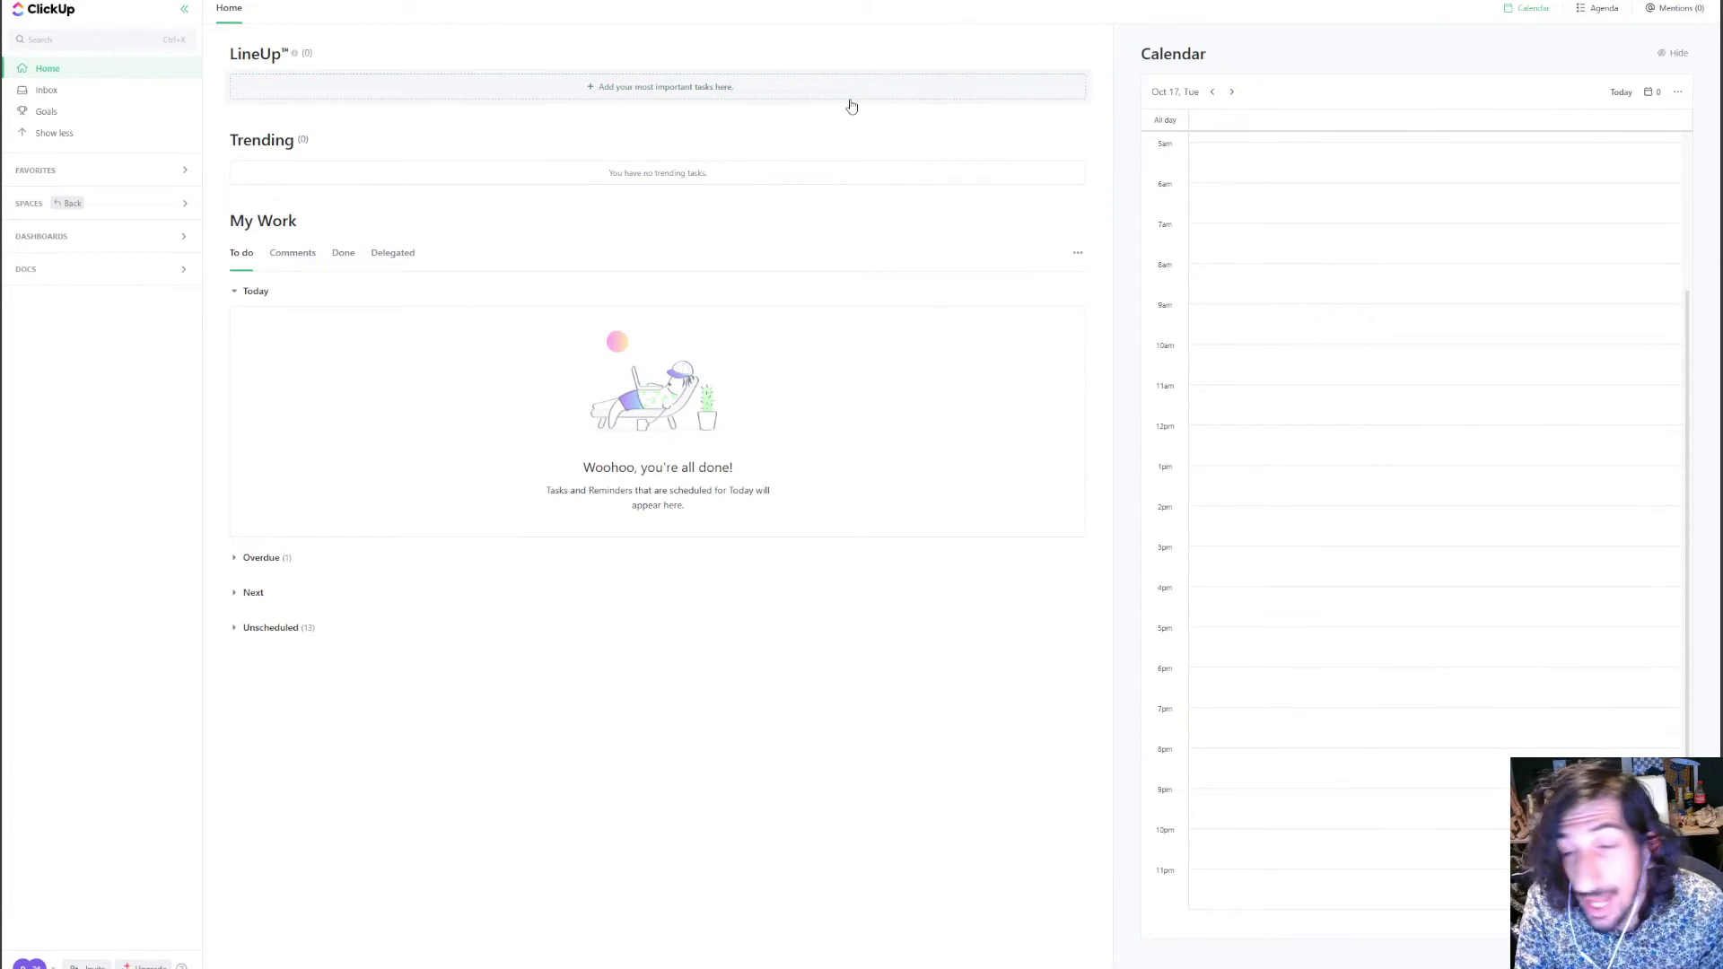
left_click(65, 96)
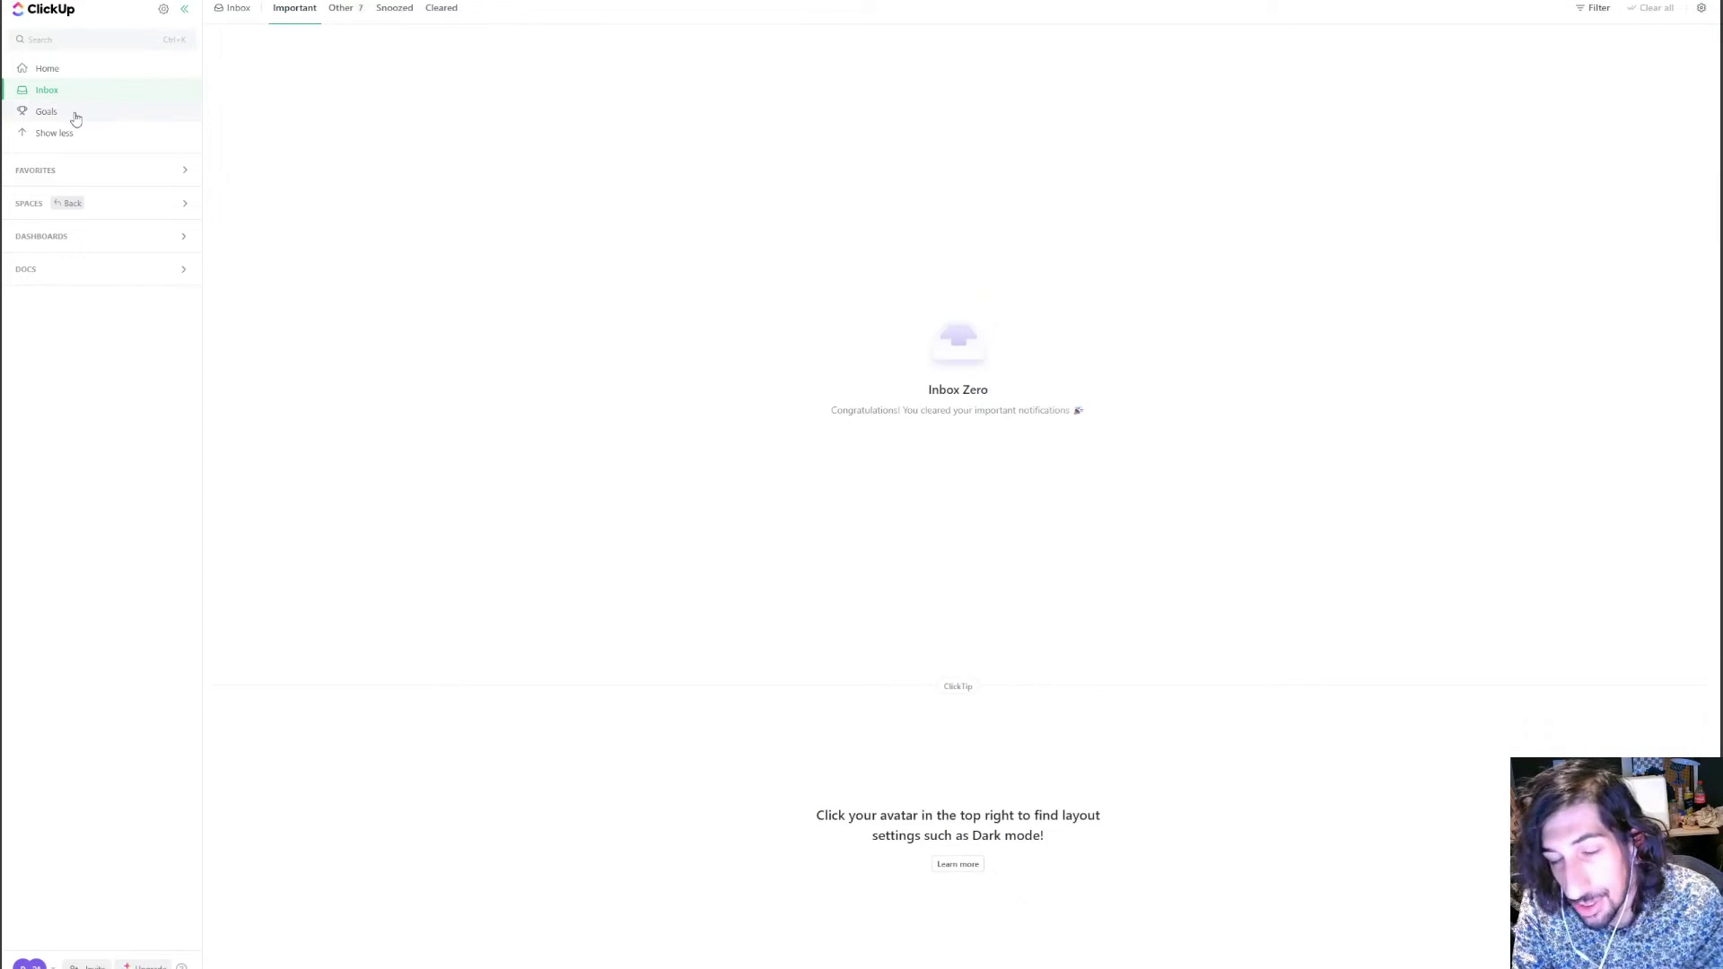
Step: Expand Spaces in the ClickUp sidebar to reach the Personal social media idea bank
left_click(69, 203)
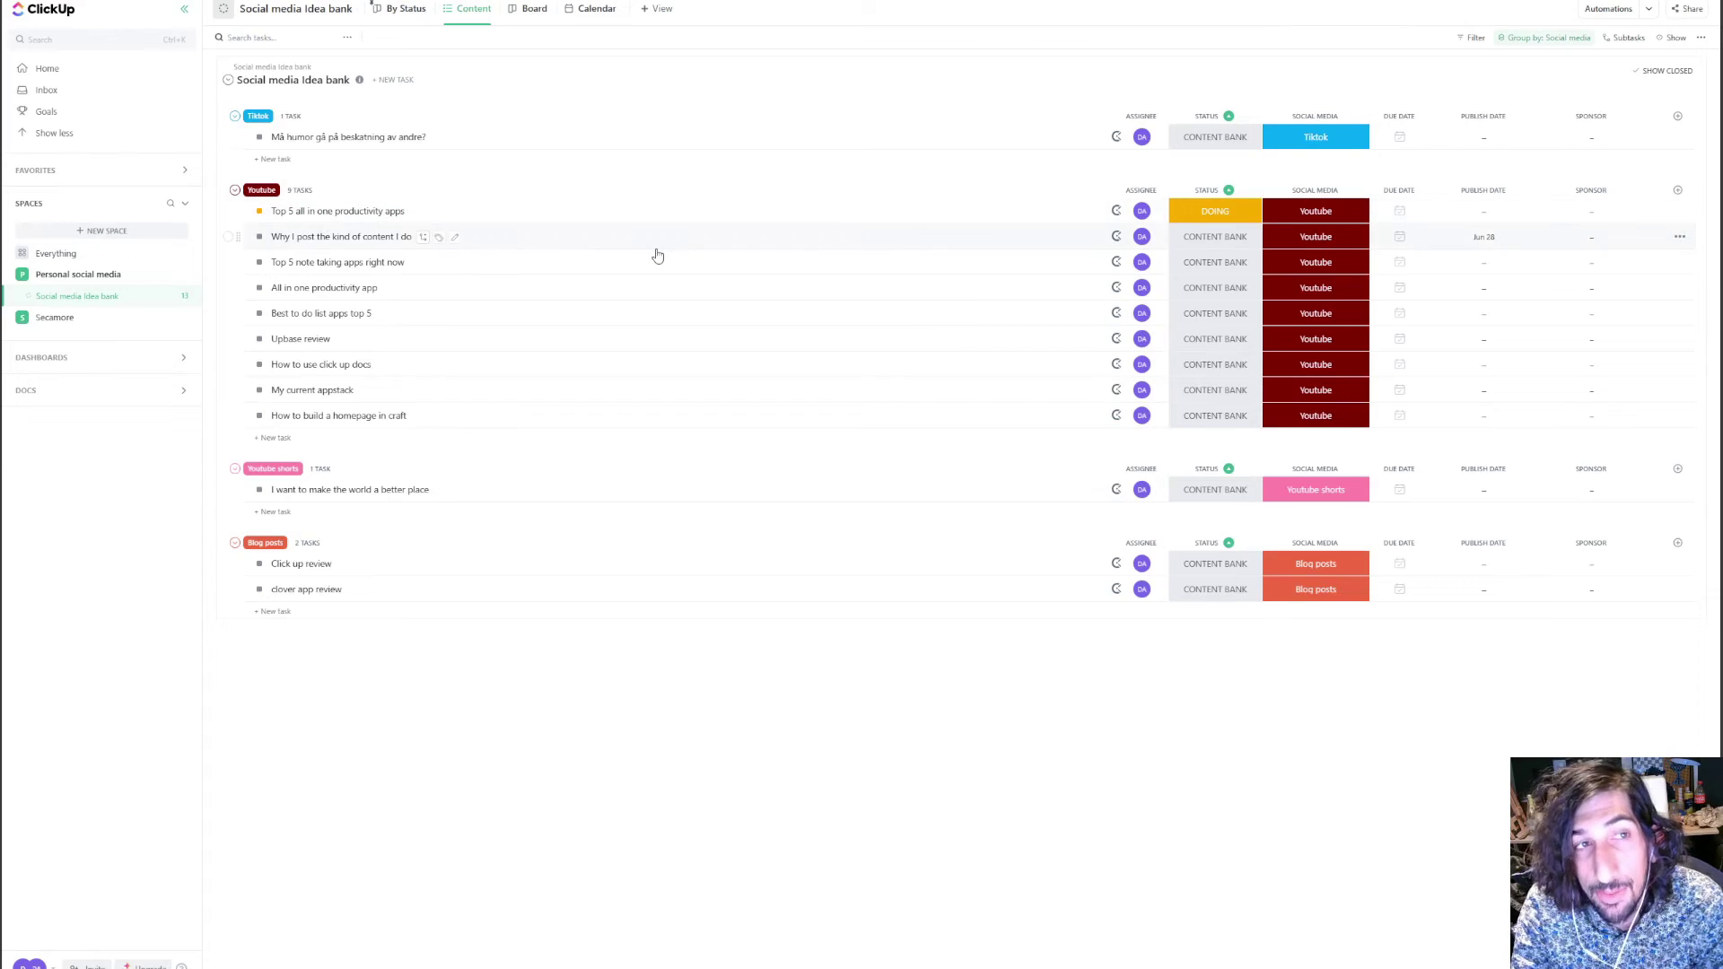
Step: Show the Social media idea bank as a Board, then as the October 2023 Calendar, and browse addable view types
left_click(534, 9)
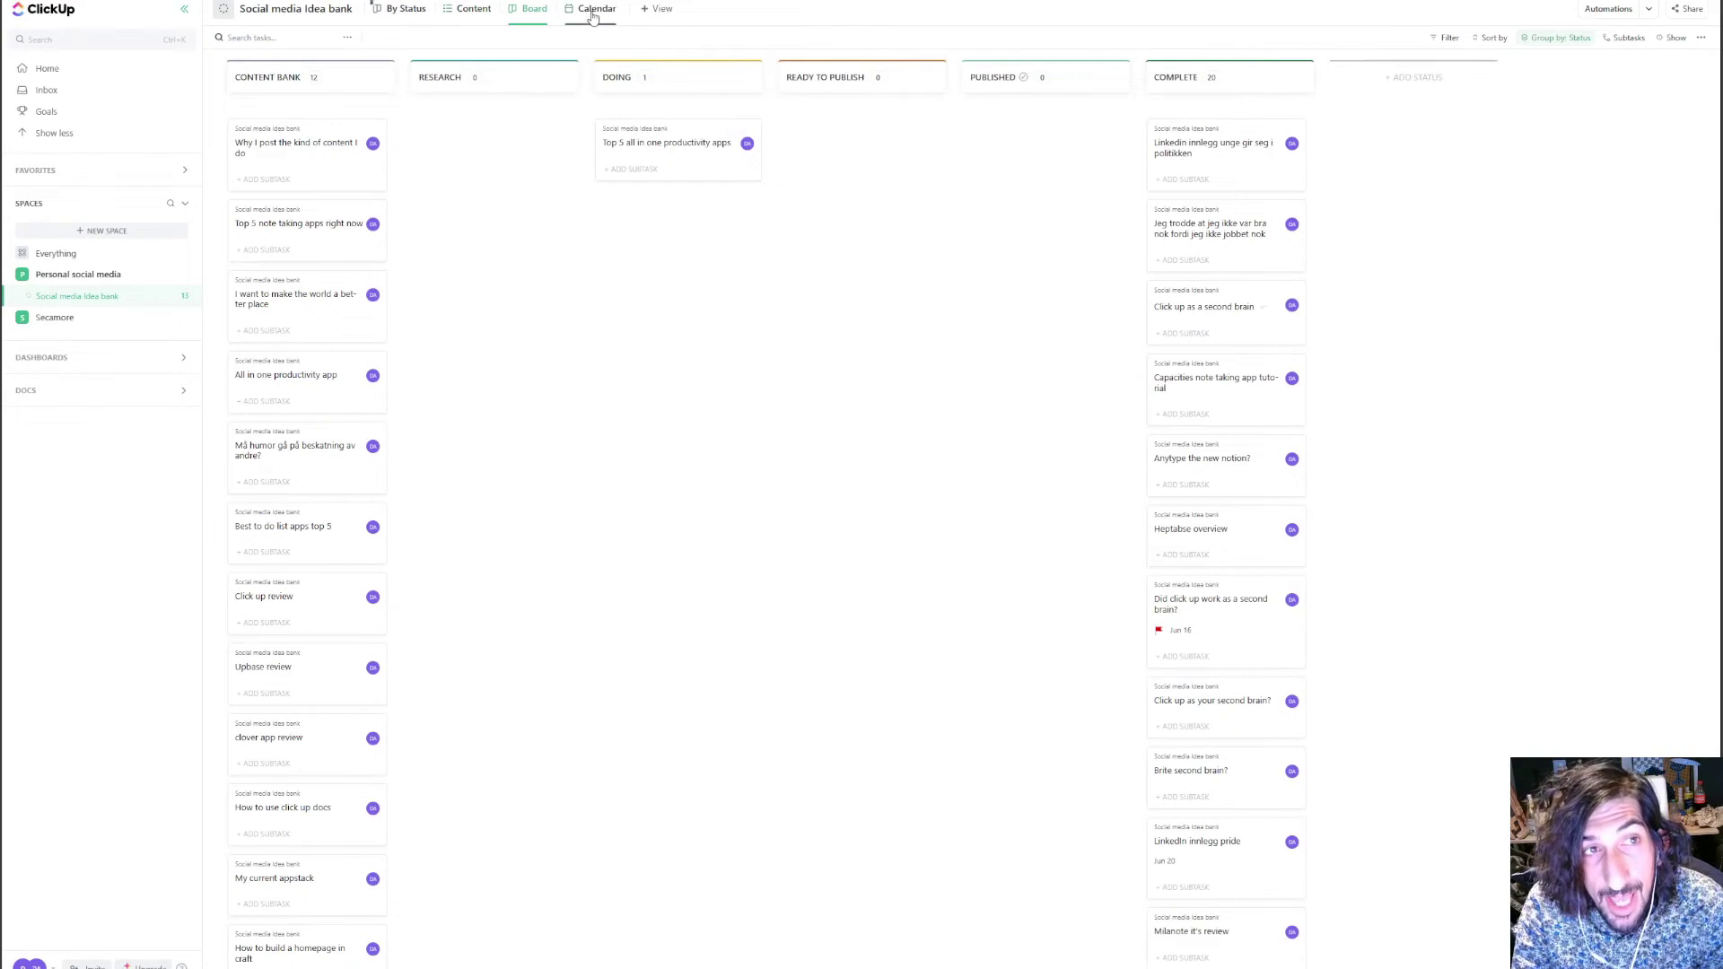
left_click(594, 11)
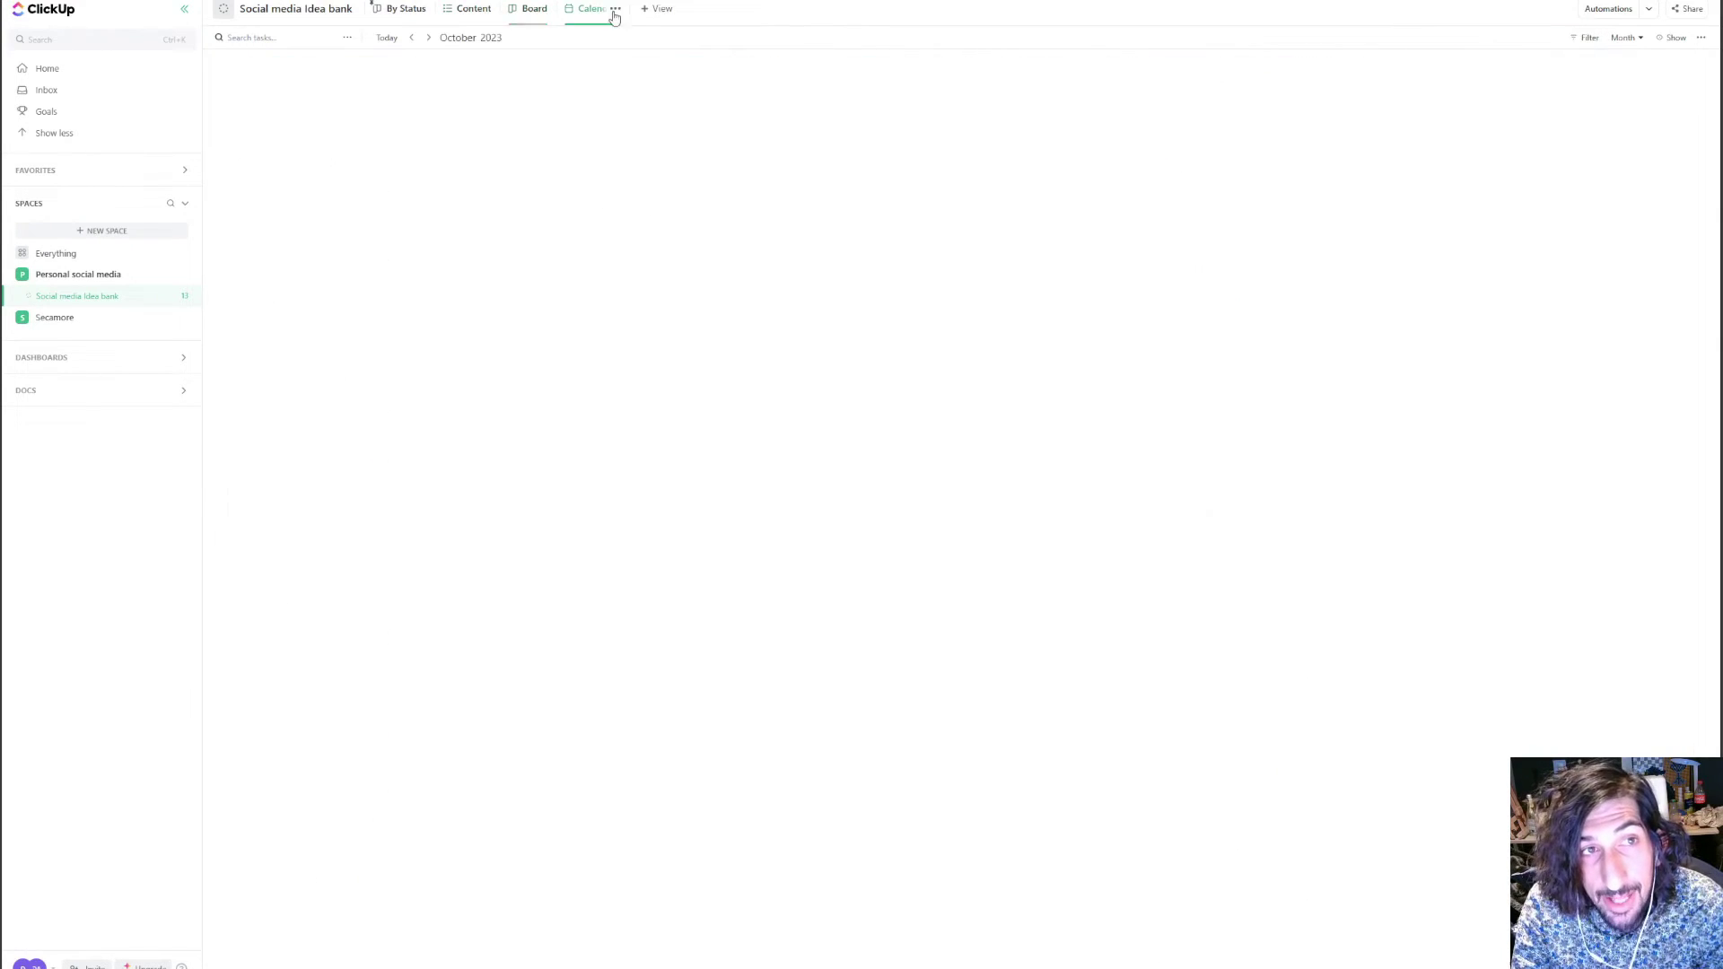
left_click(664, 13)
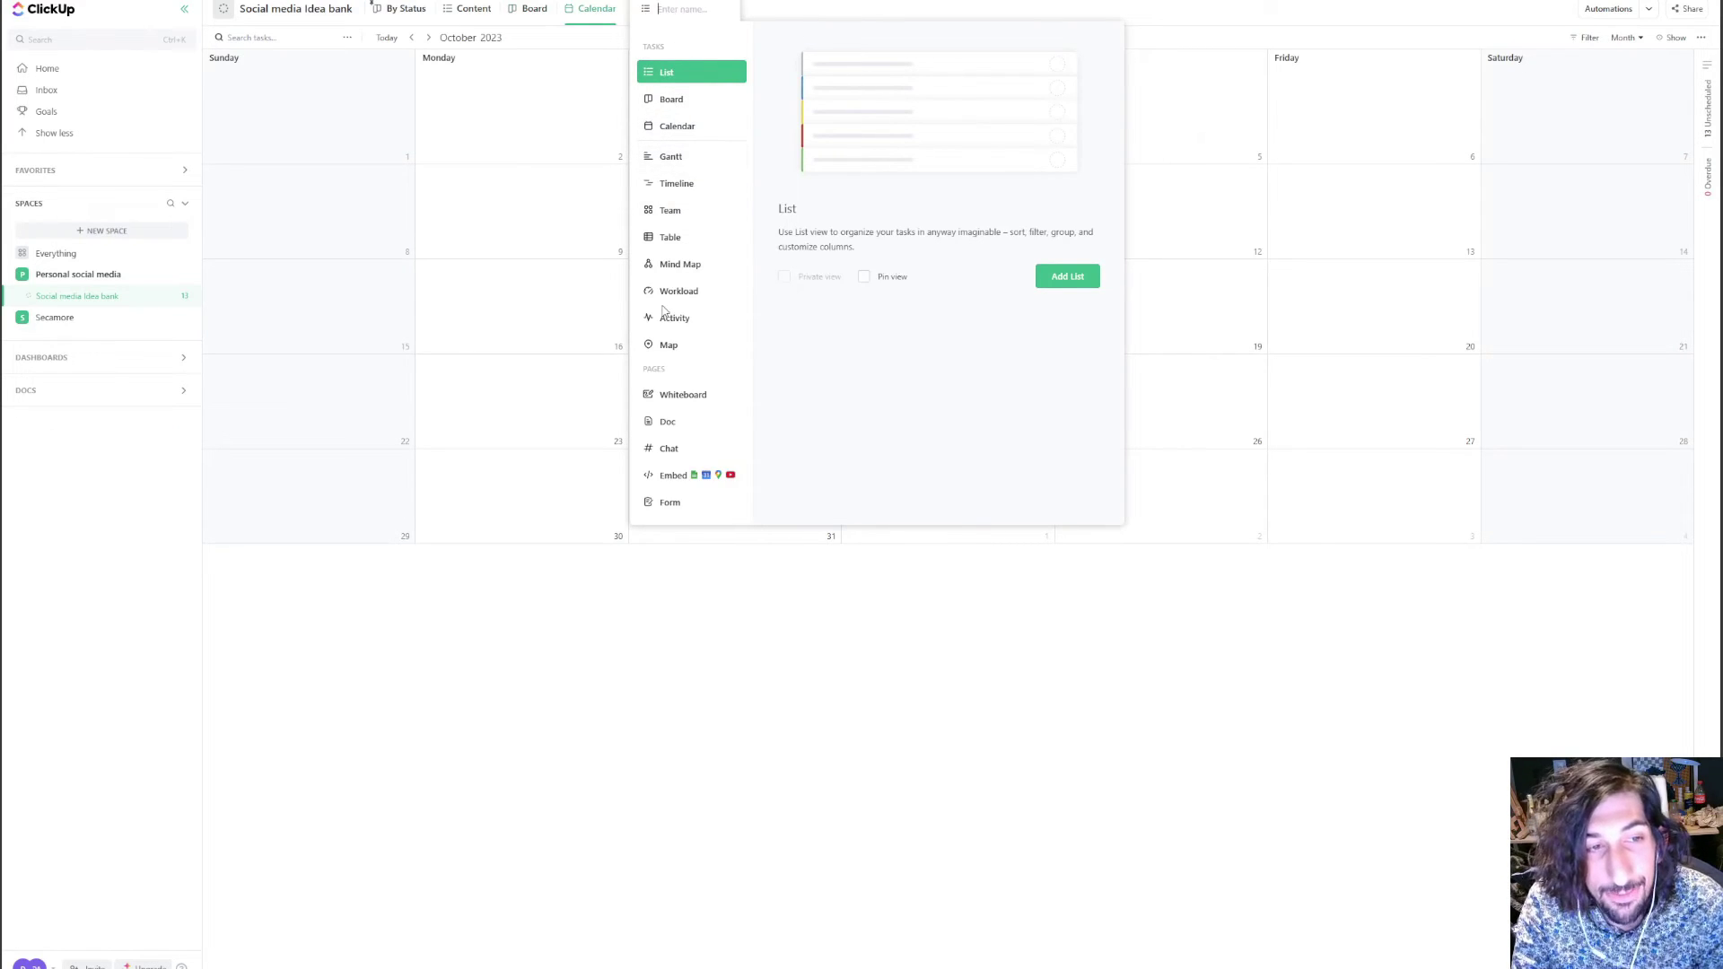
left_click(787, 18)
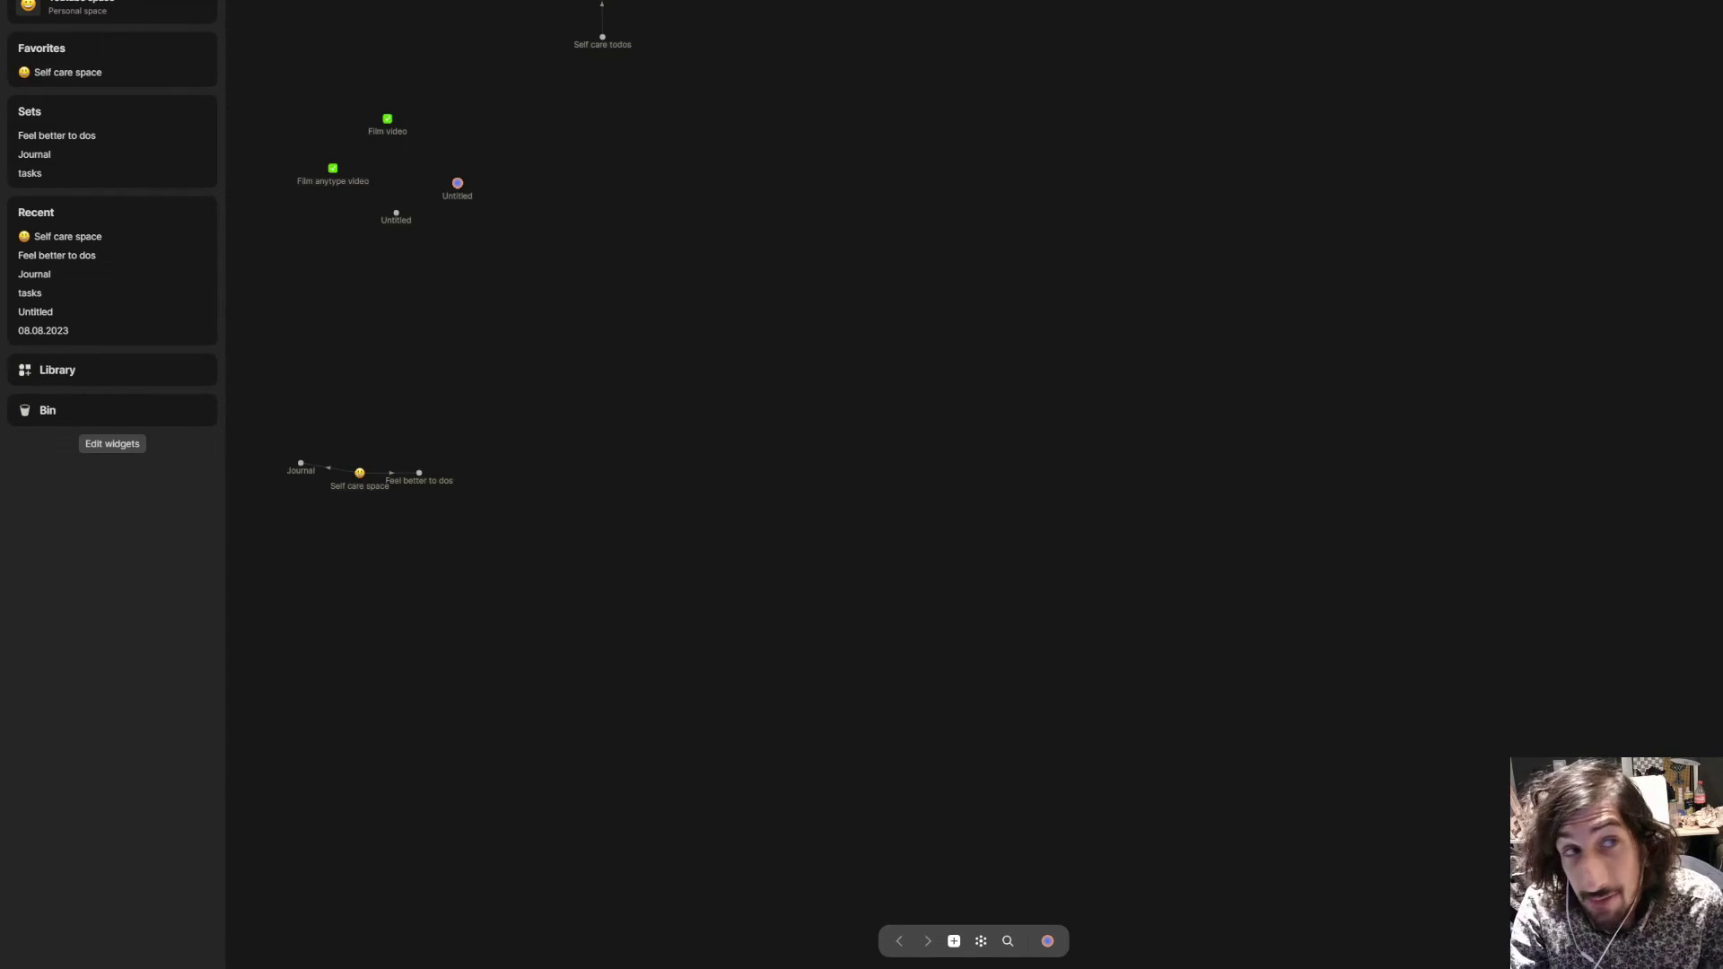
Step: Open 'Self care space' from Favorites, showing its Journal and Feel better to dos sets, and skip the survey
left_click(90, 79)
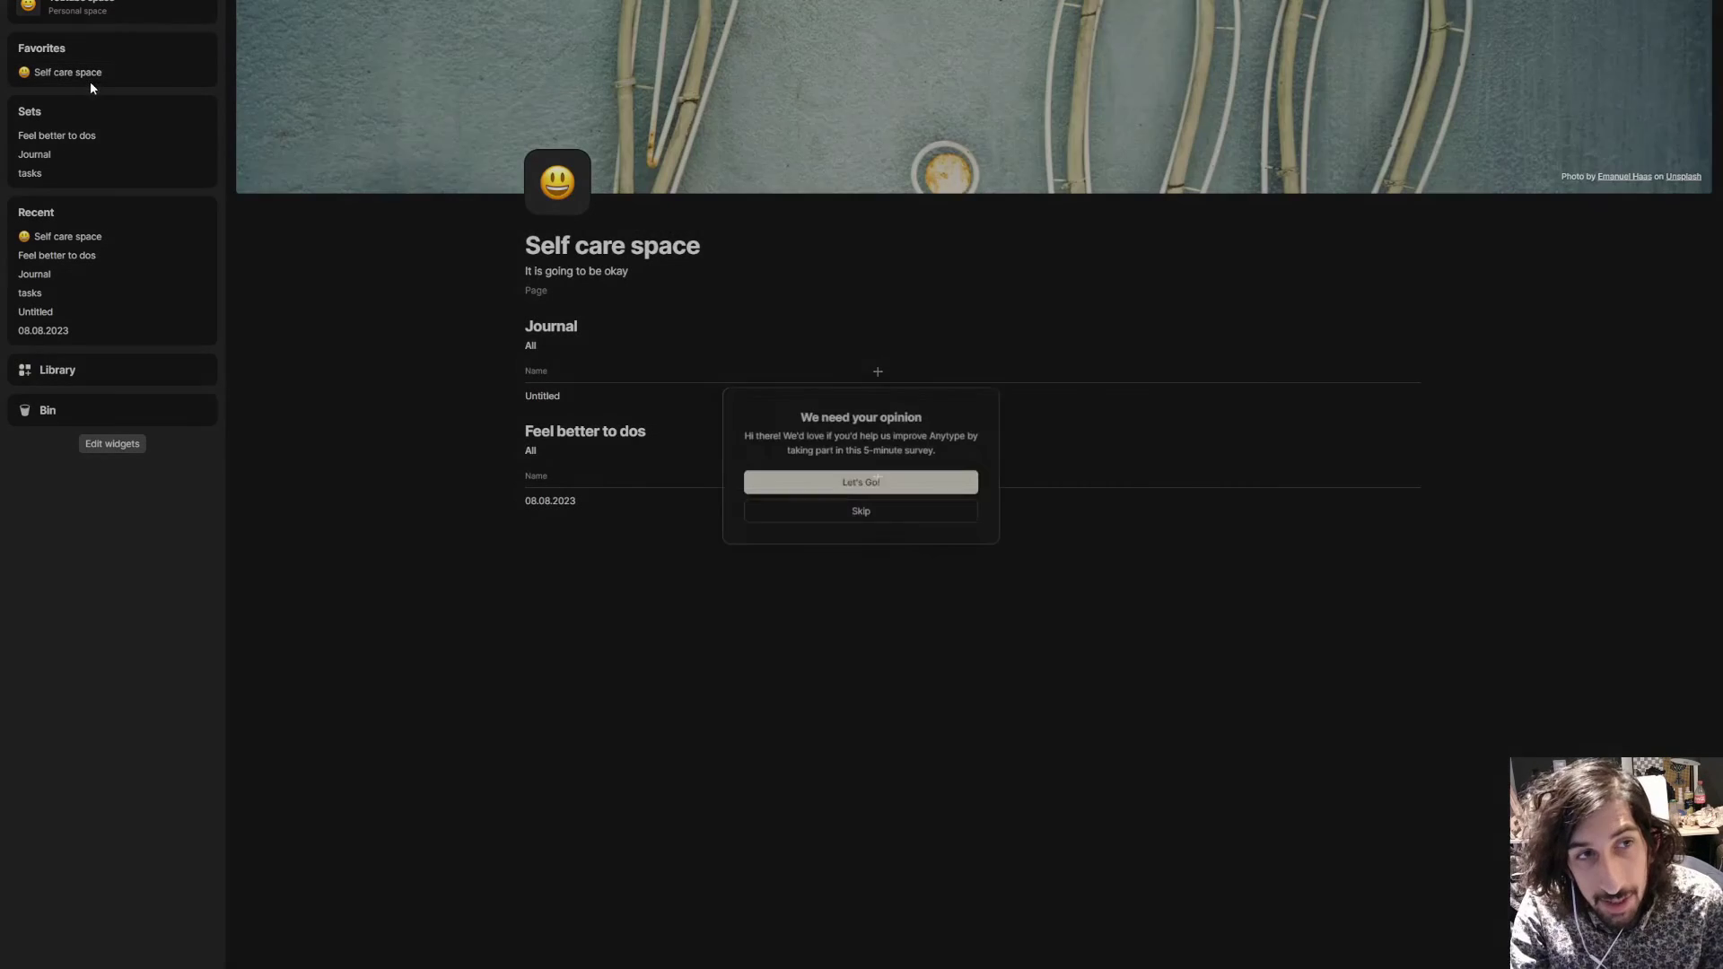
left_click(855, 516)
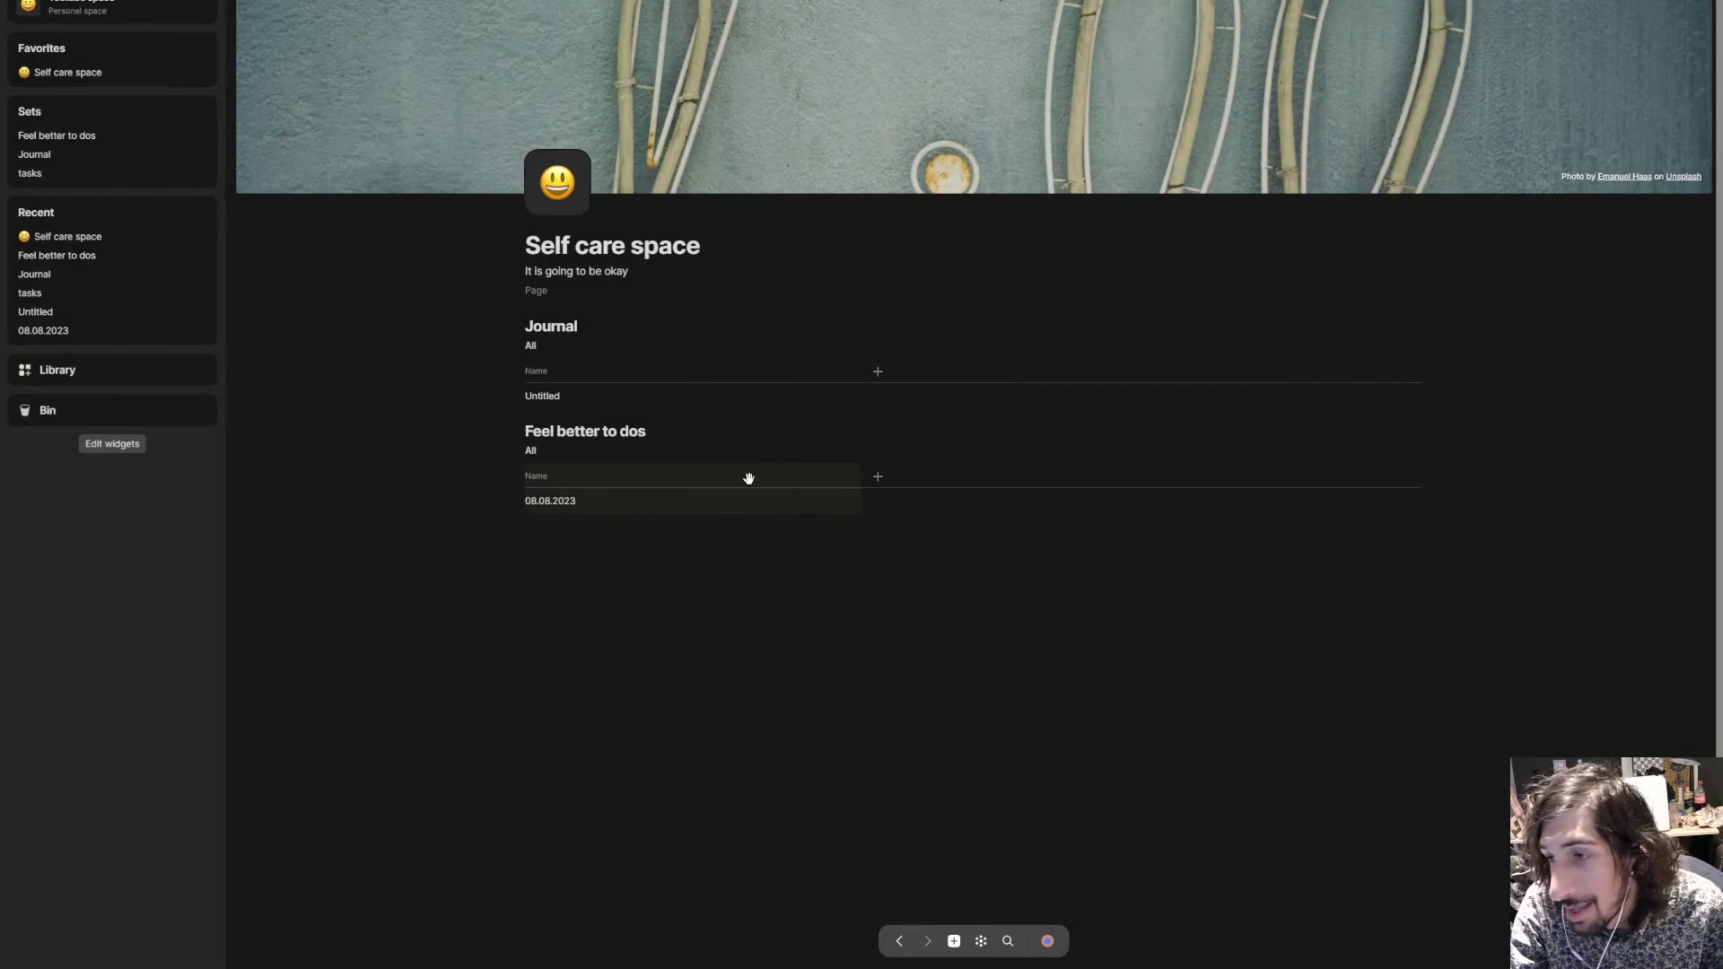